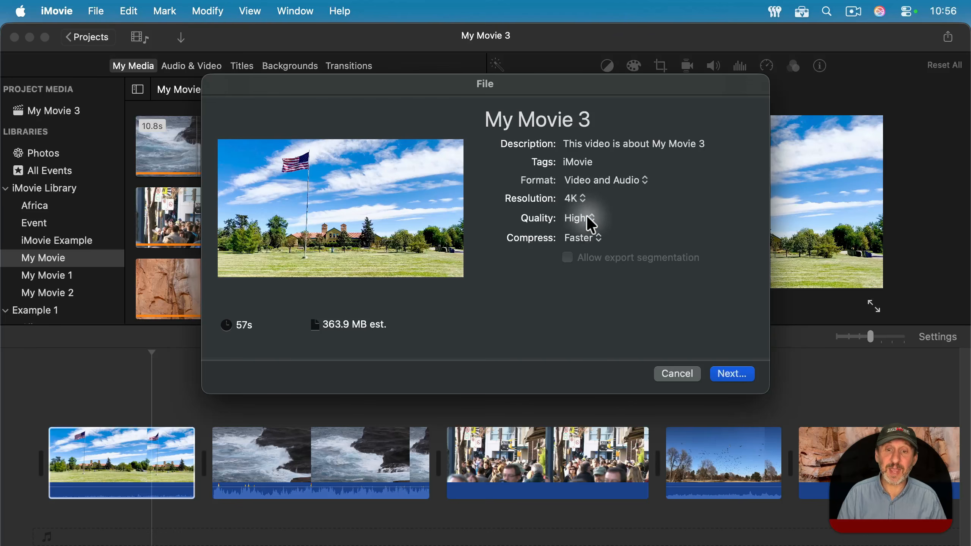
Try Best (ProRes) as the movie's export quality, and restore the quality to High.
click(587, 219)
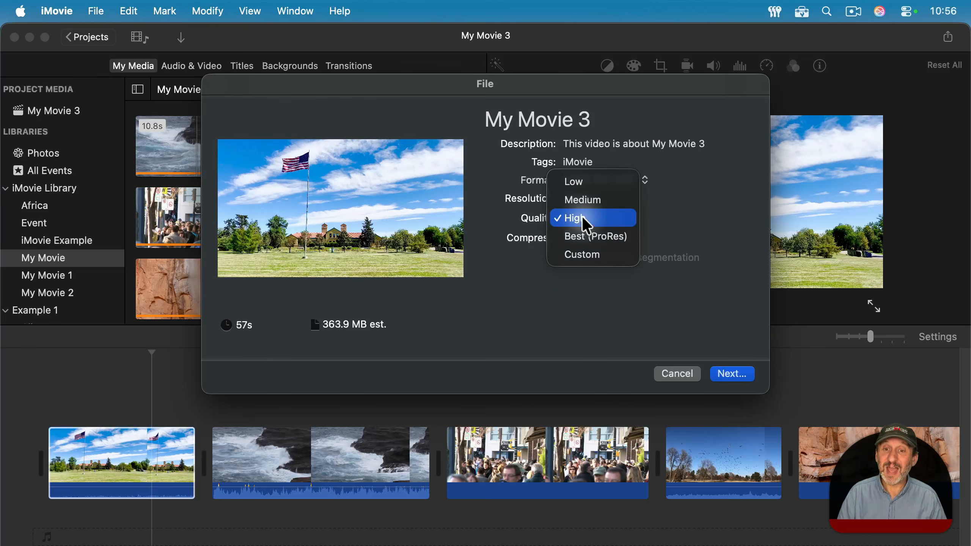
click(618, 238)
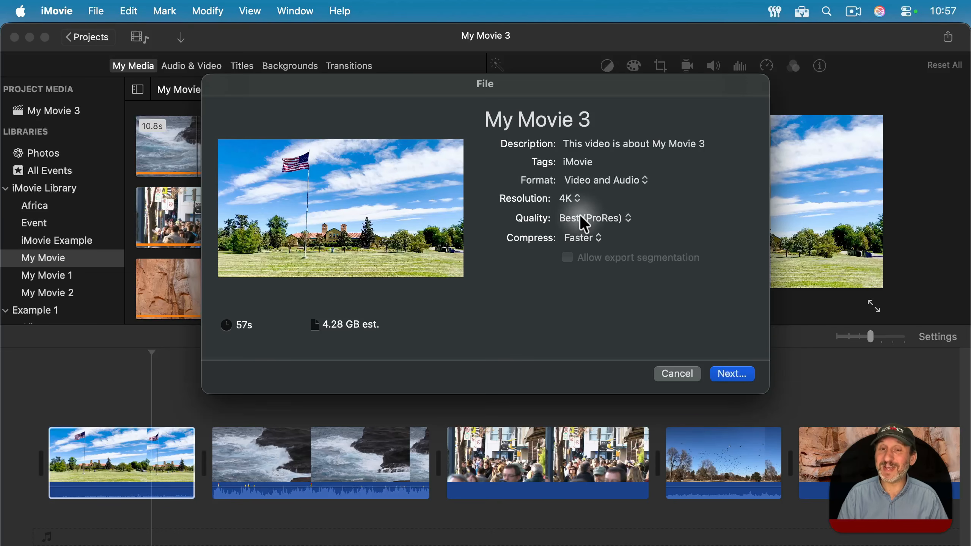
click(585, 224)
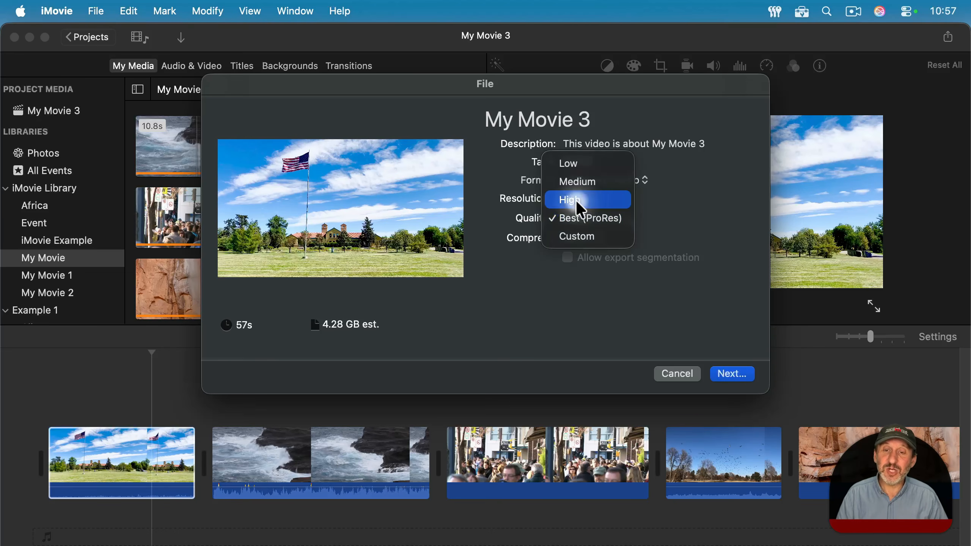
click(561, 200)
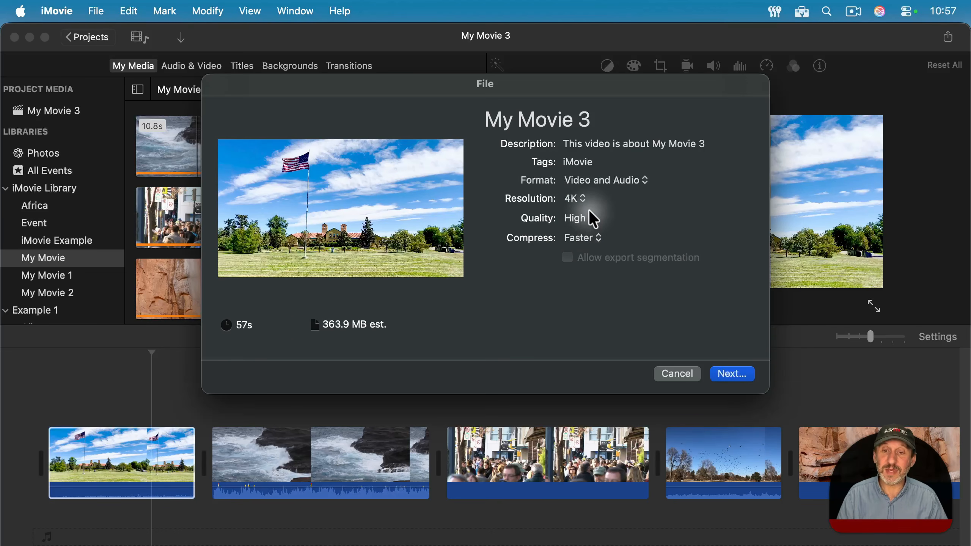
Set the movie export's compression option to Better Quality.
click(585, 243)
click(583, 257)
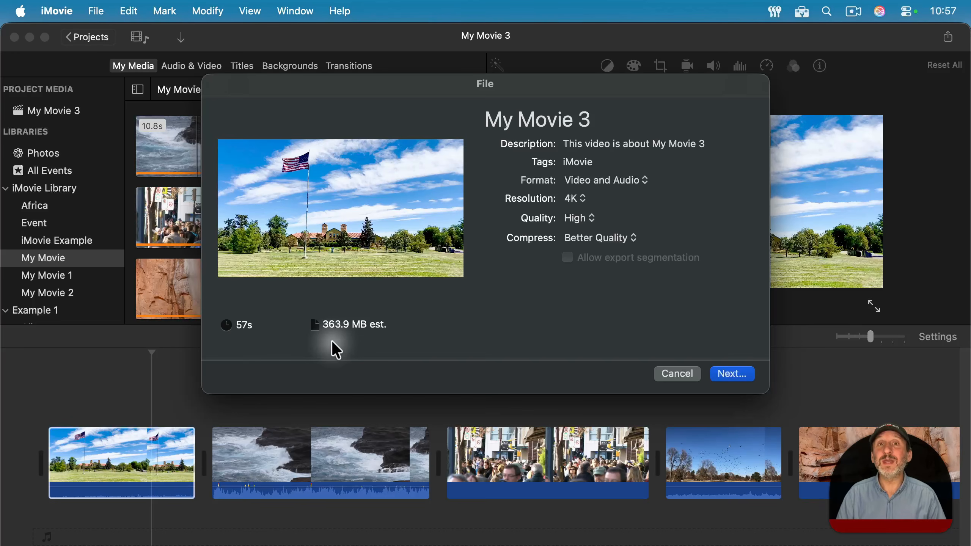
mouse_move(373, 335)
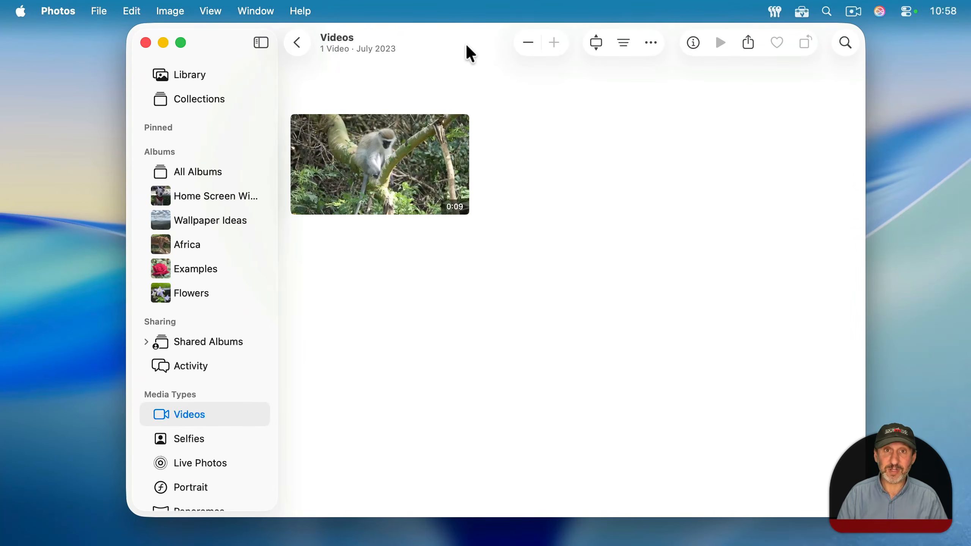
Switch to Photos, start exporting the monkey video, and set its movie quality to 4K.
click(352, 152)
click(100, 11)
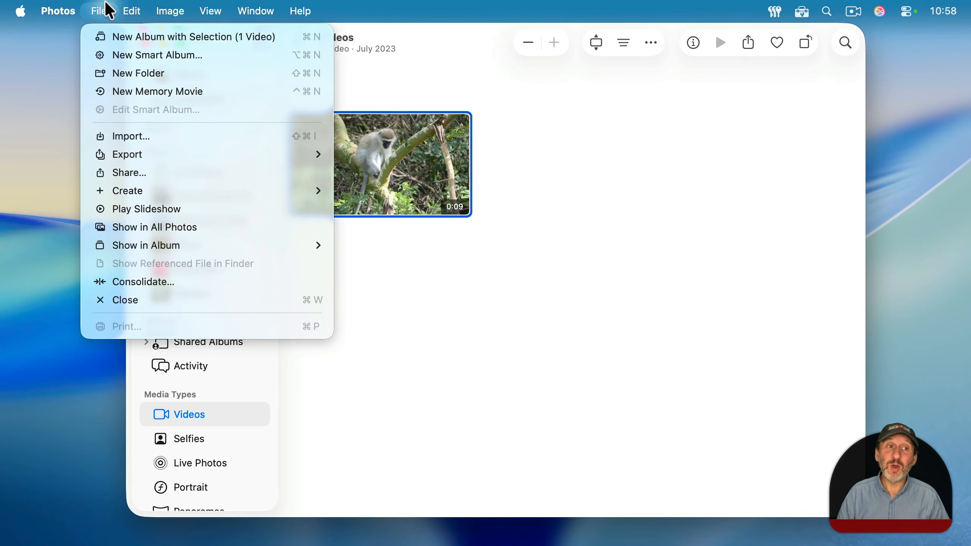
mouse_move(167, 152)
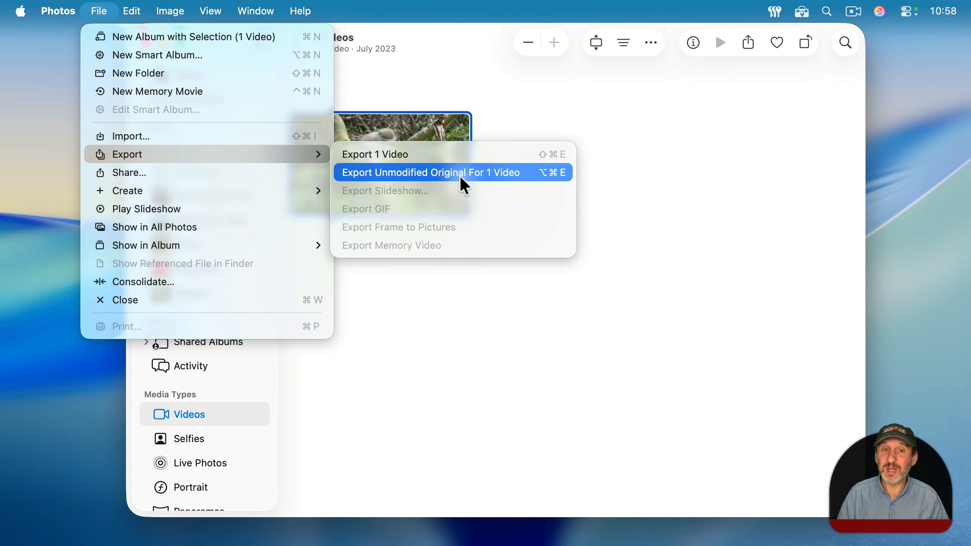
click(410, 154)
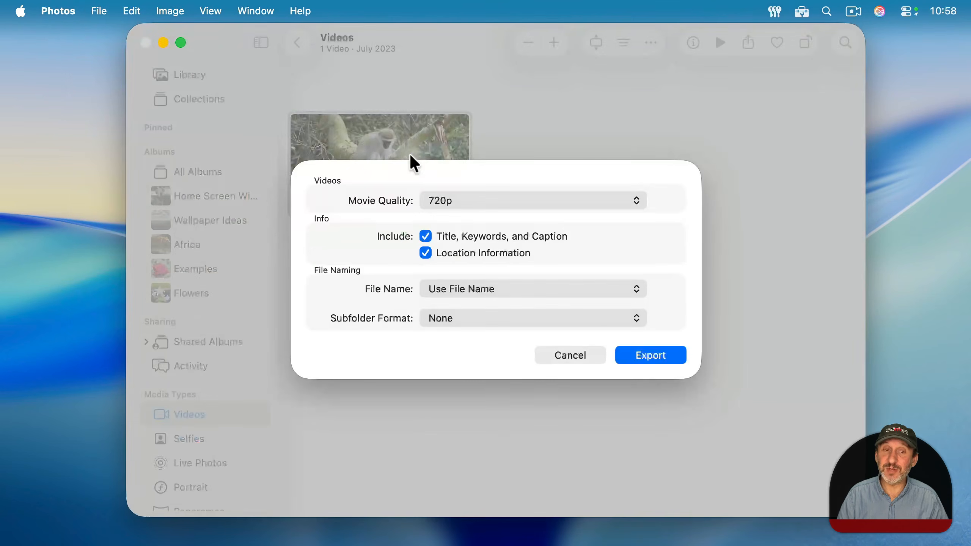
click(470, 202)
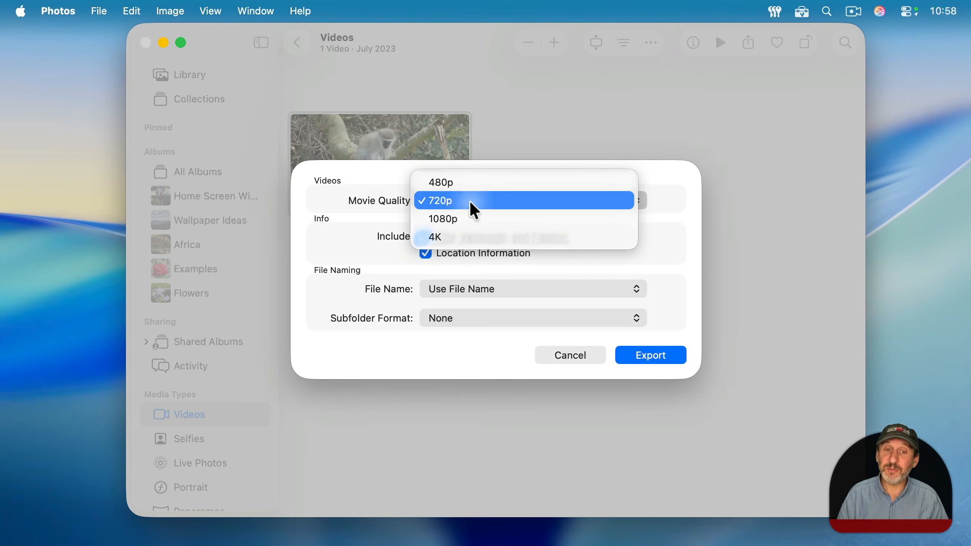
click(467, 235)
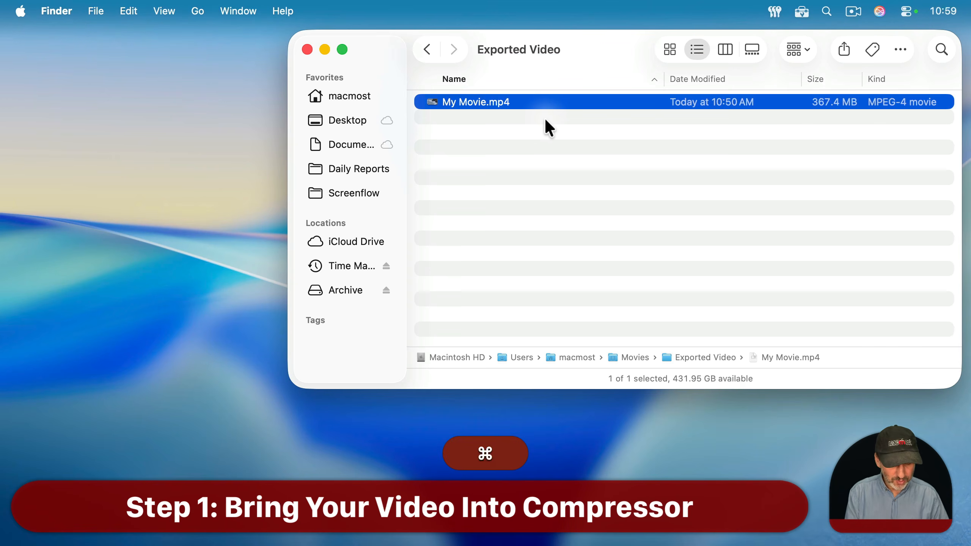
Launch Compressor and show the list of presets and locations.
key(super+space)
text(com)
key(Return)
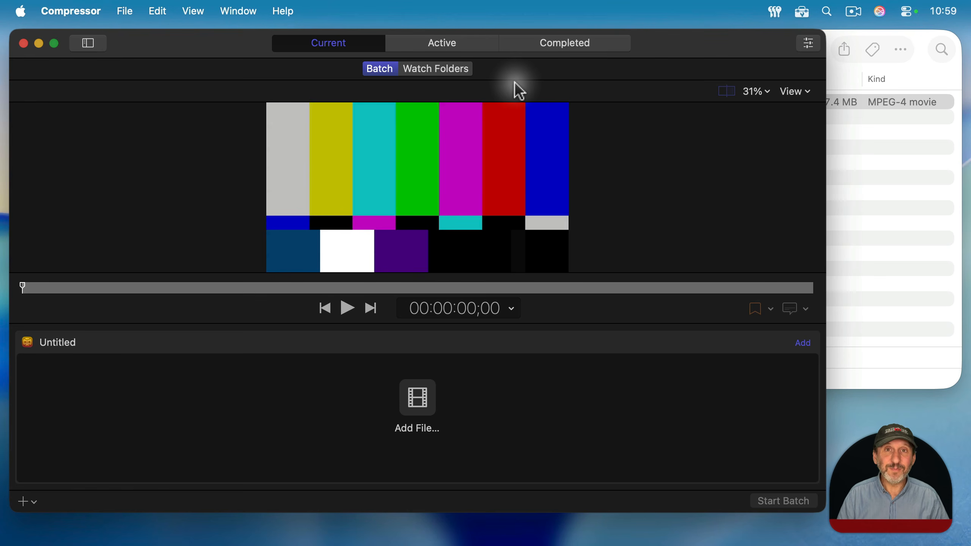
click(91, 45)
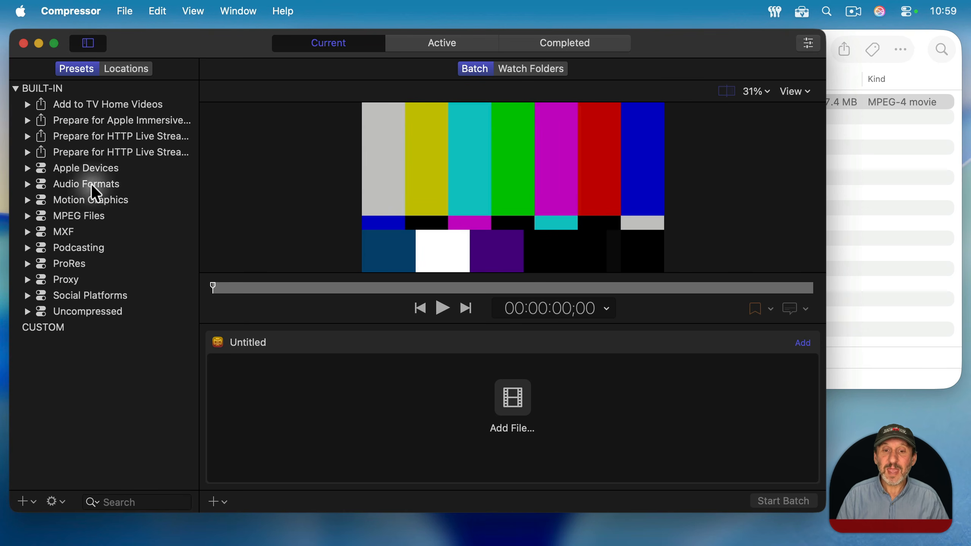
Add My Movie.mp4 from the Exported Video folder in Finder to the Compressor batch.
click(874, 141)
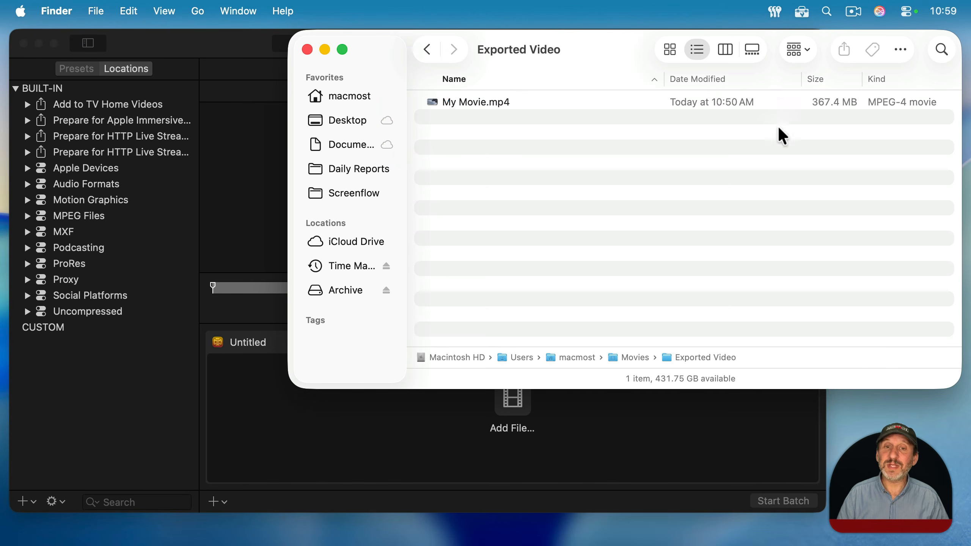
drag(478, 102, 514, 428)
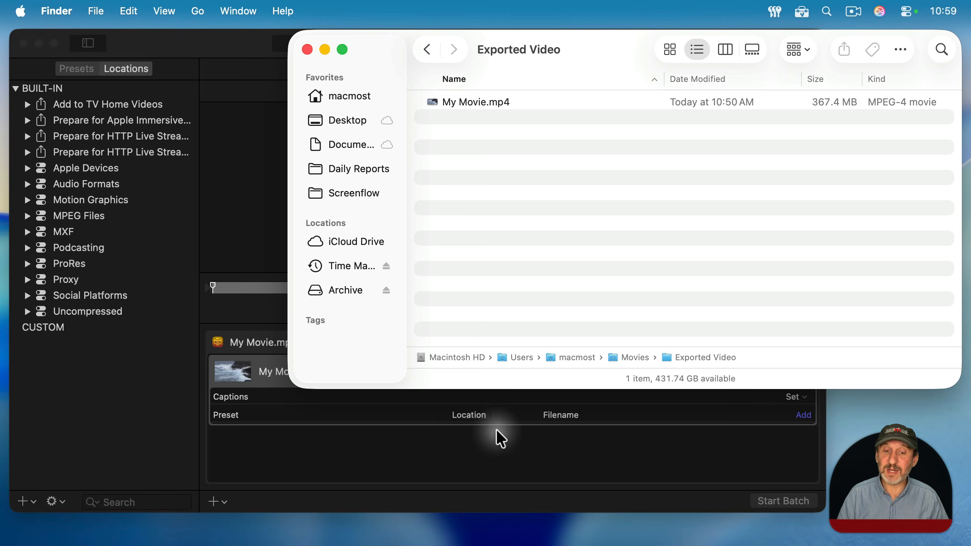
click(409, 417)
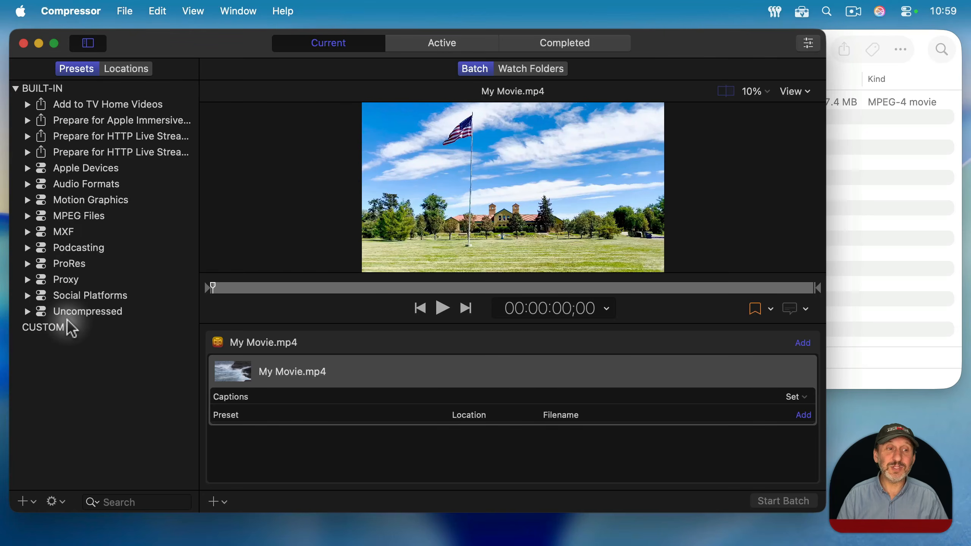
Apply the Apple Devices HD (Best Quality) preset to My Movie.mp4 in the batch.
click(28, 169)
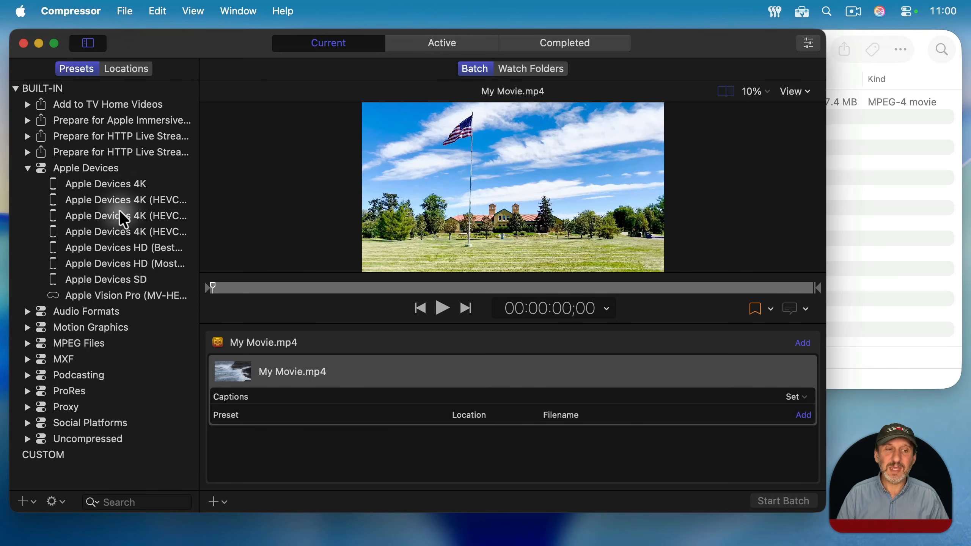
click(106, 248)
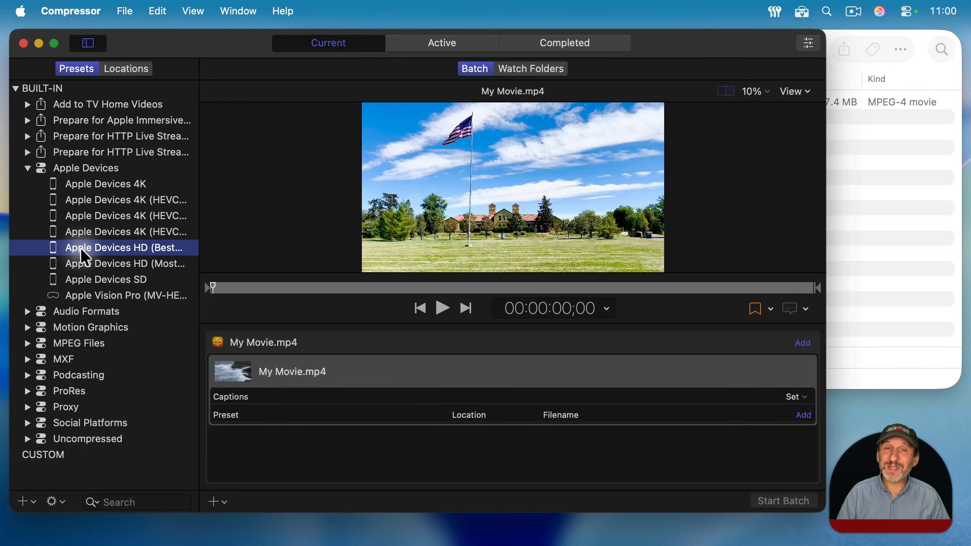
drag(81, 248, 389, 391)
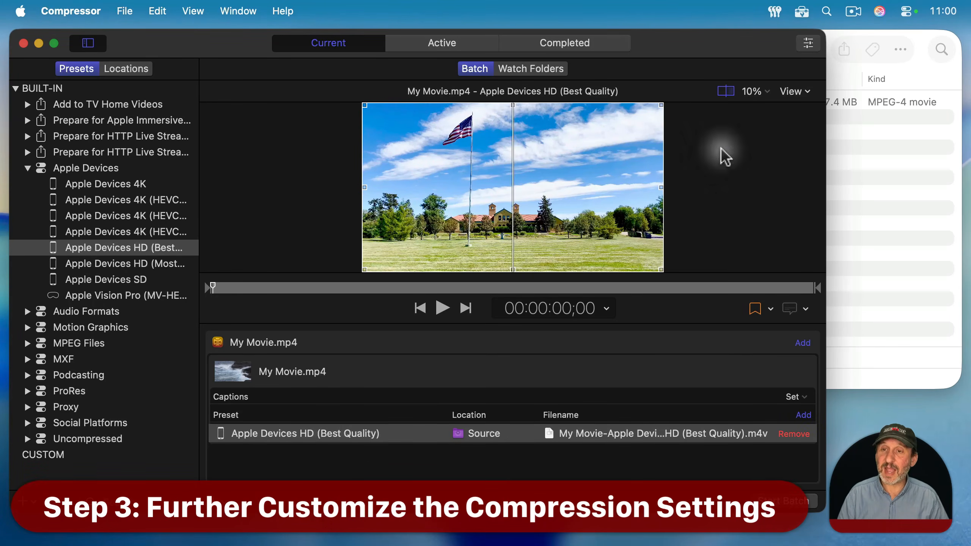
Open the inspector for the applied preset and examine its video properties, including the frame size and codec choices.
click(808, 43)
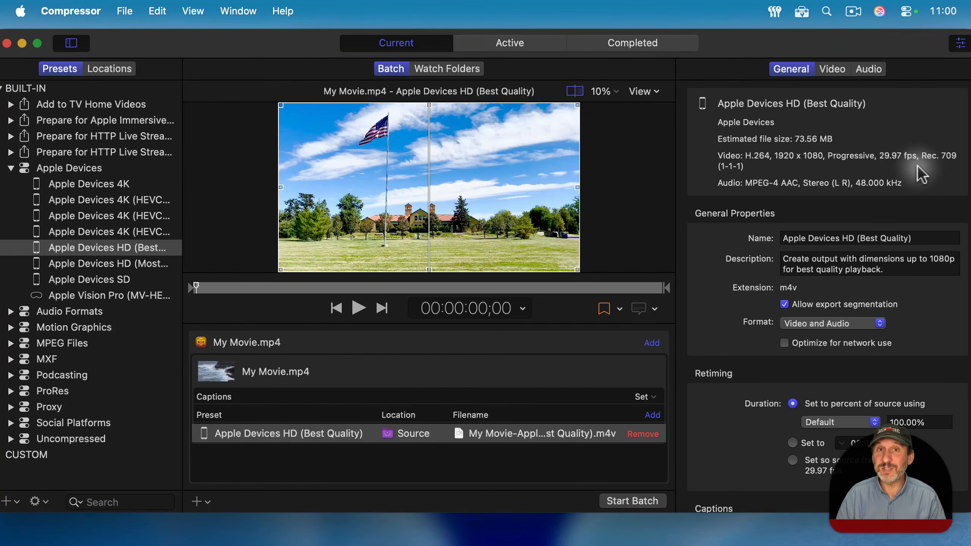
click(832, 70)
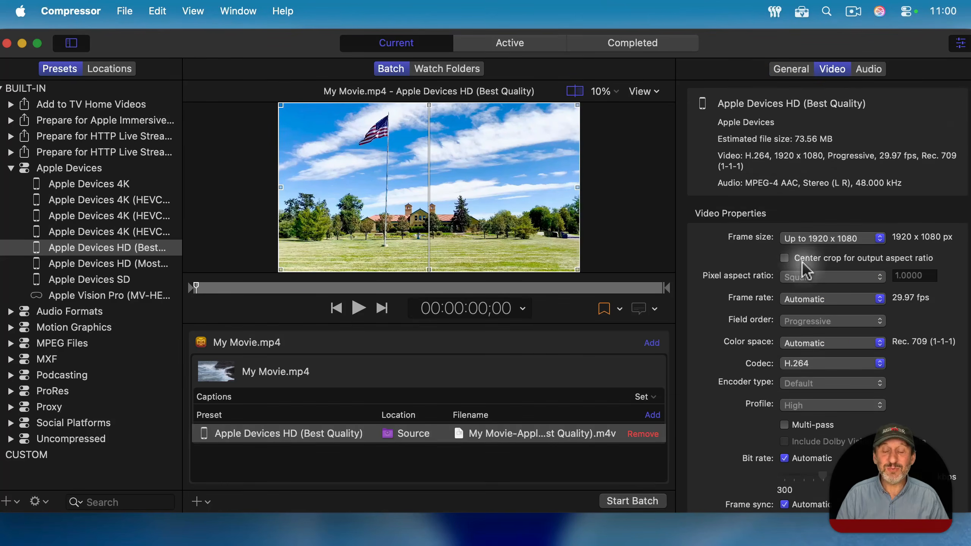
scroll(805, 270, down, 10)
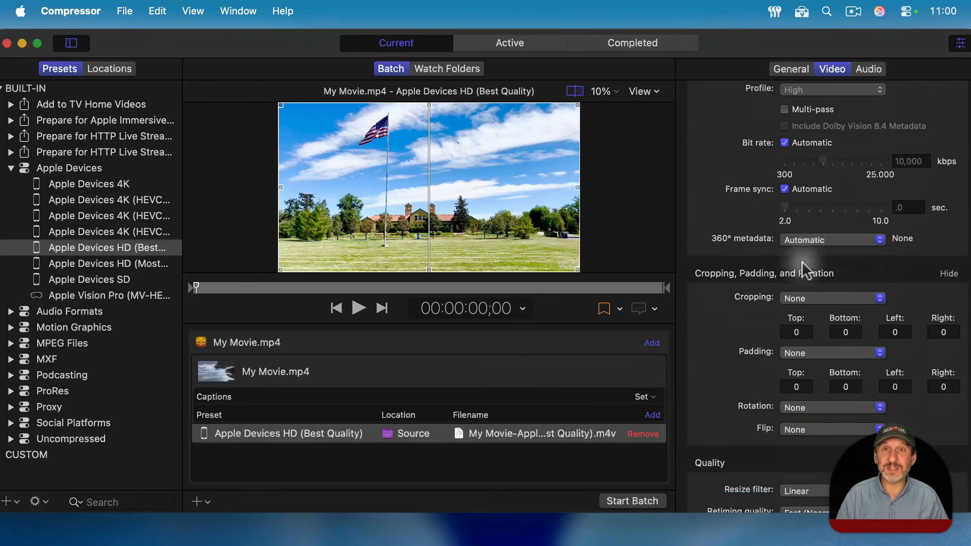
scroll(804, 270, up, 10)
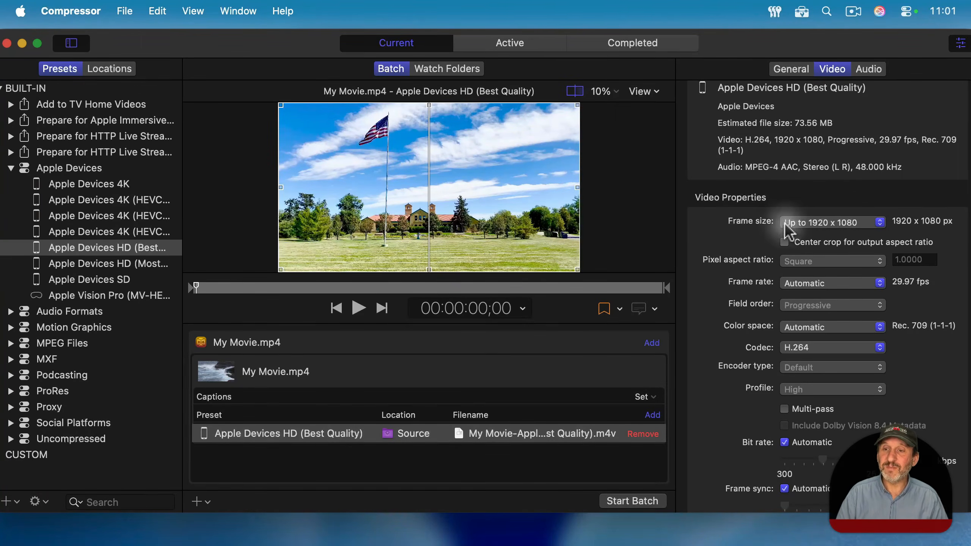
click(827, 222)
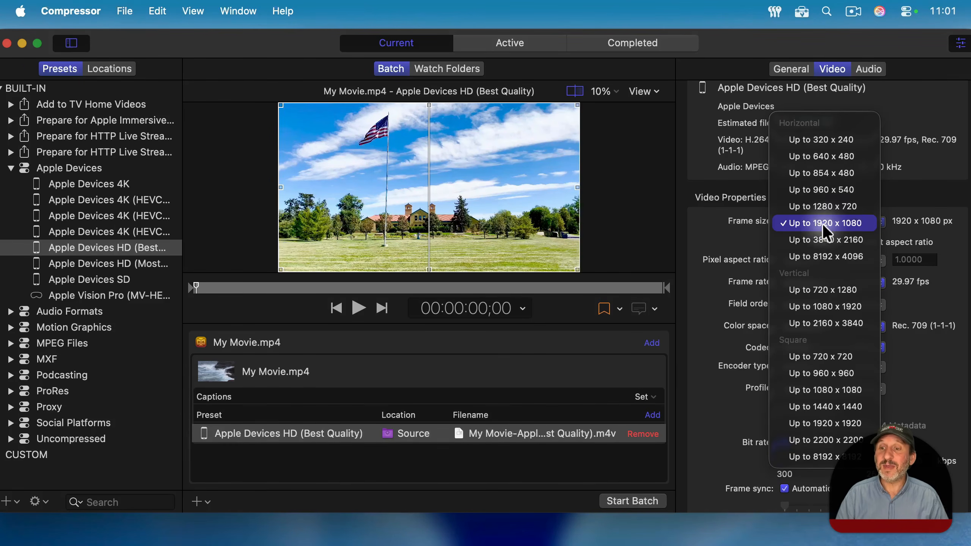
click(861, 224)
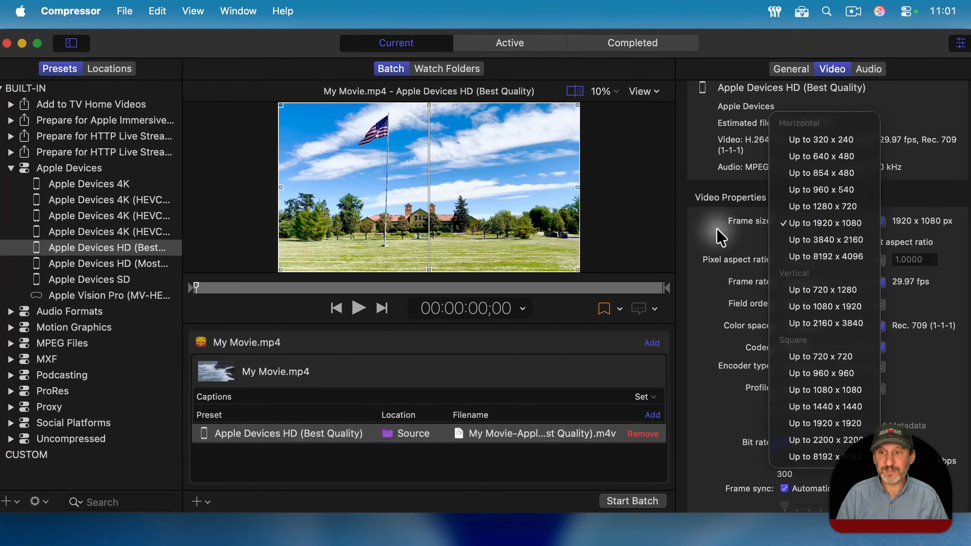
scroll(780, 291, down, 5)
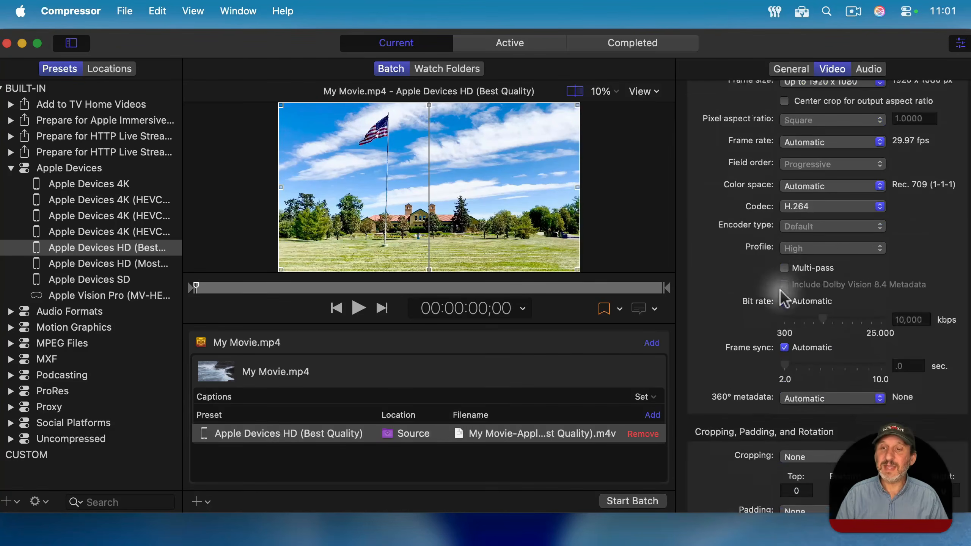
click(818, 206)
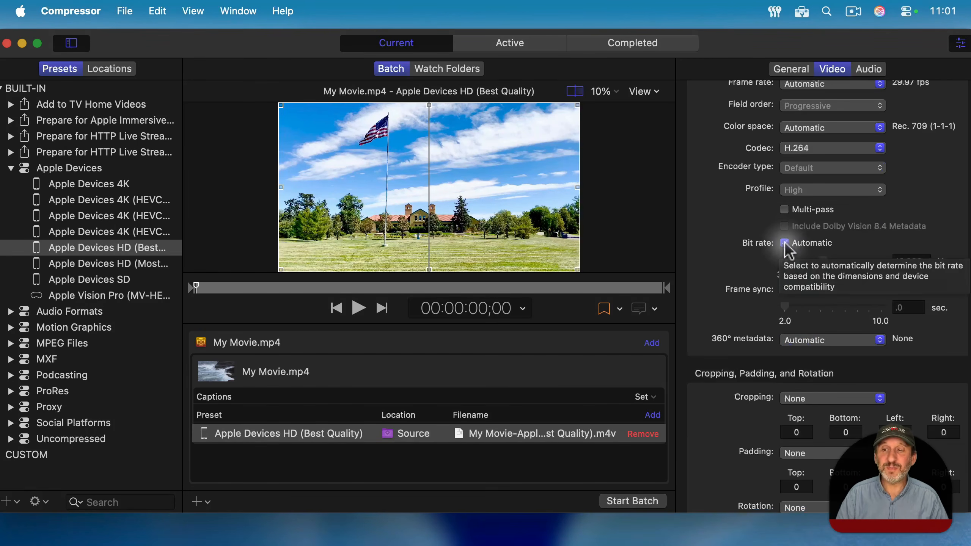
Turn off the automatic bit rate, set it to 2,770 kbps, and recheck the frame size choices.
click(784, 244)
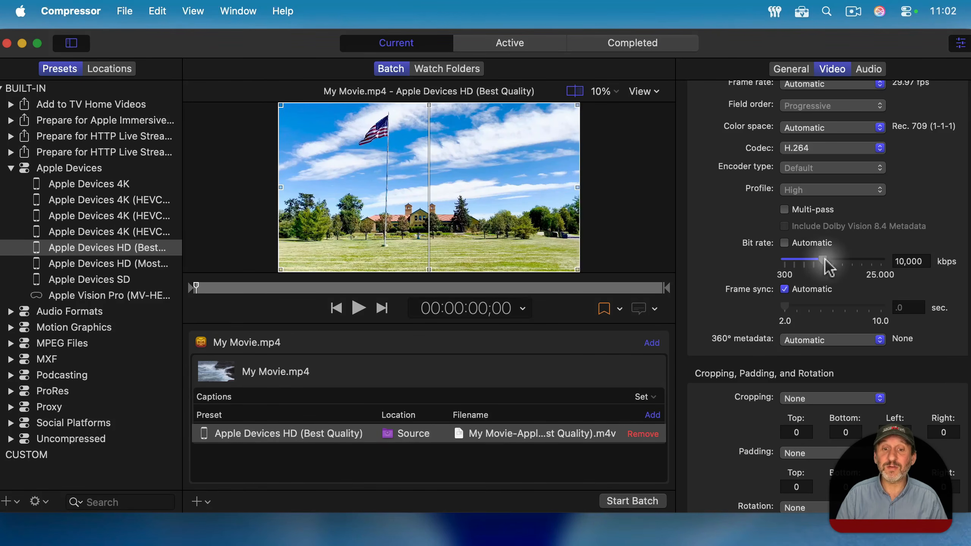
drag(825, 261, 796, 261)
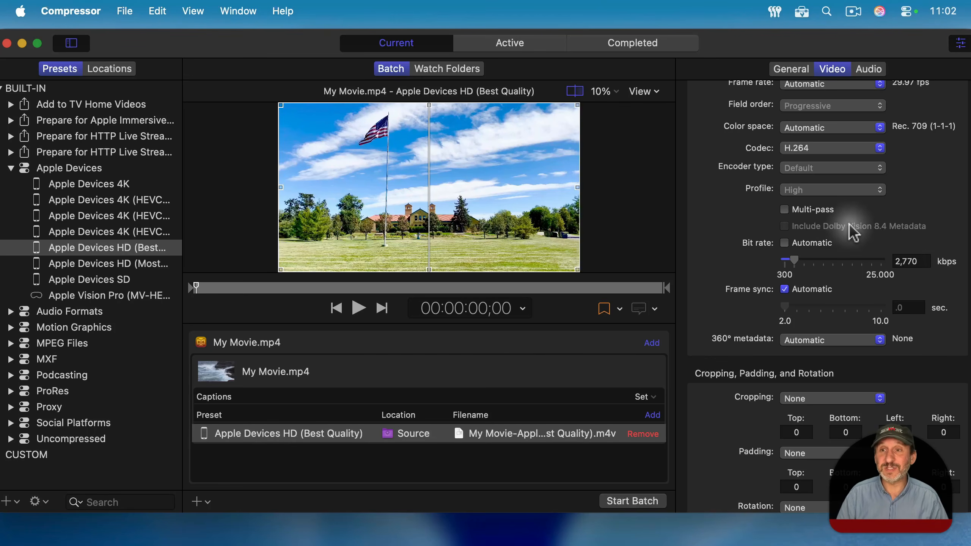
scroll(849, 223, up, 5)
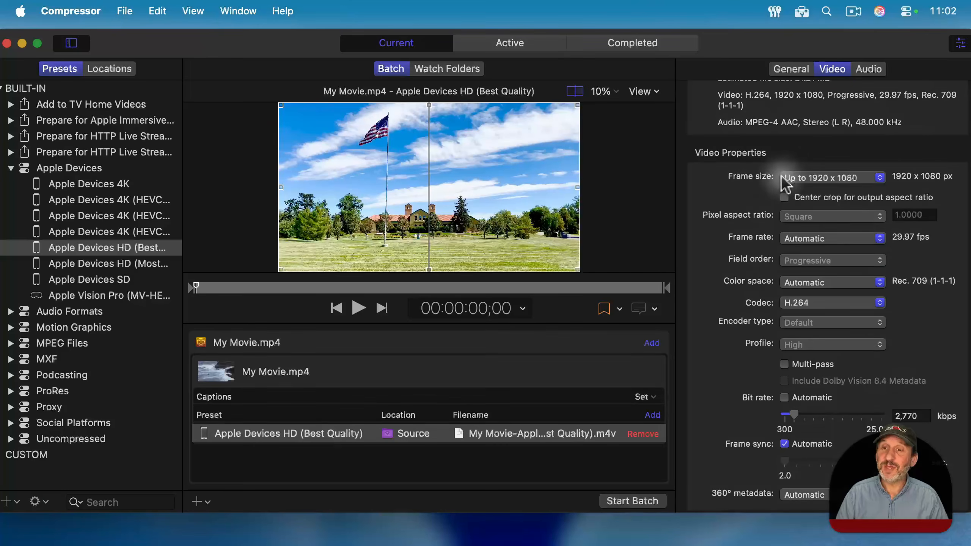
click(814, 174)
click(713, 180)
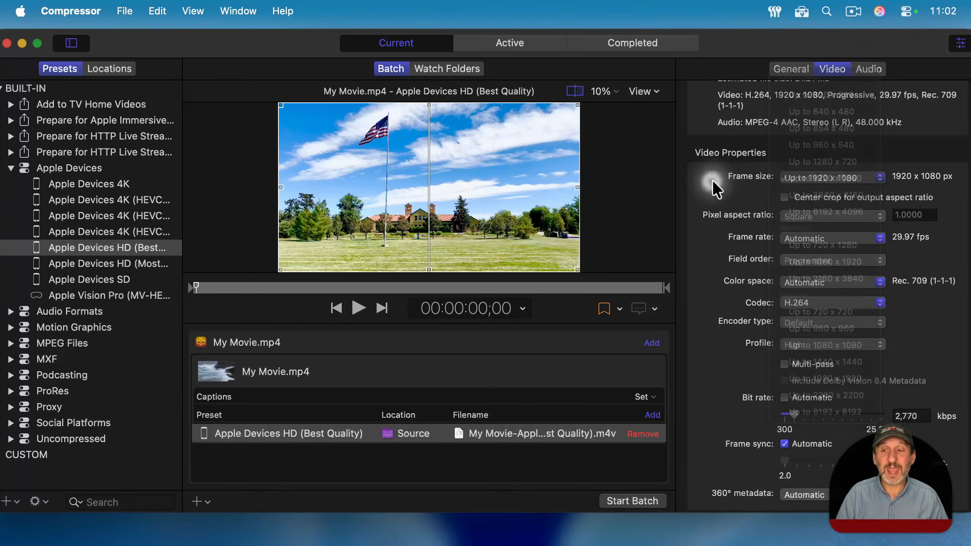
Examine the preset's remaining video settings, including the resize filter and retiming quality choices, keeping Linear and Fast (Nearest Frame).
scroll(853, 370, down, 2)
scroll(853, 371, down, 3)
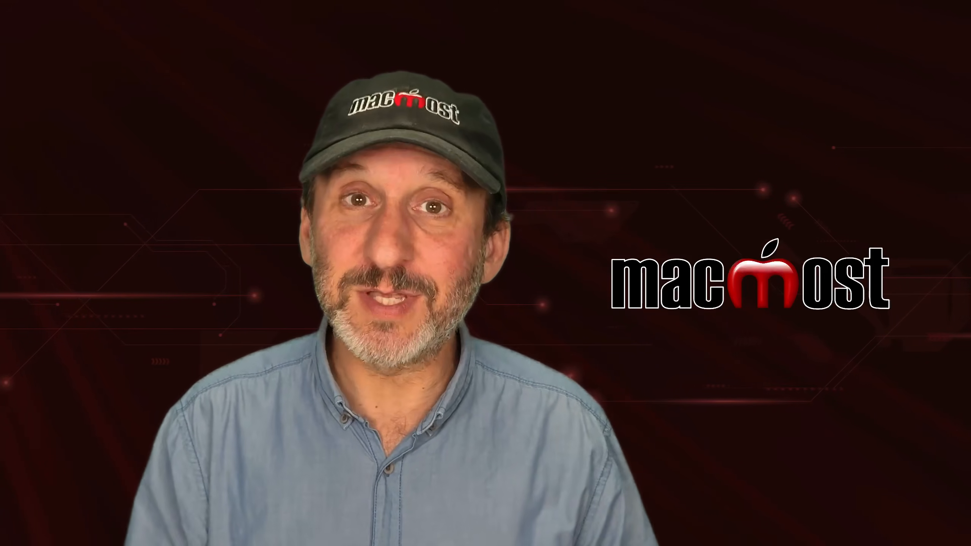
scroll(821, 314, down, 10)
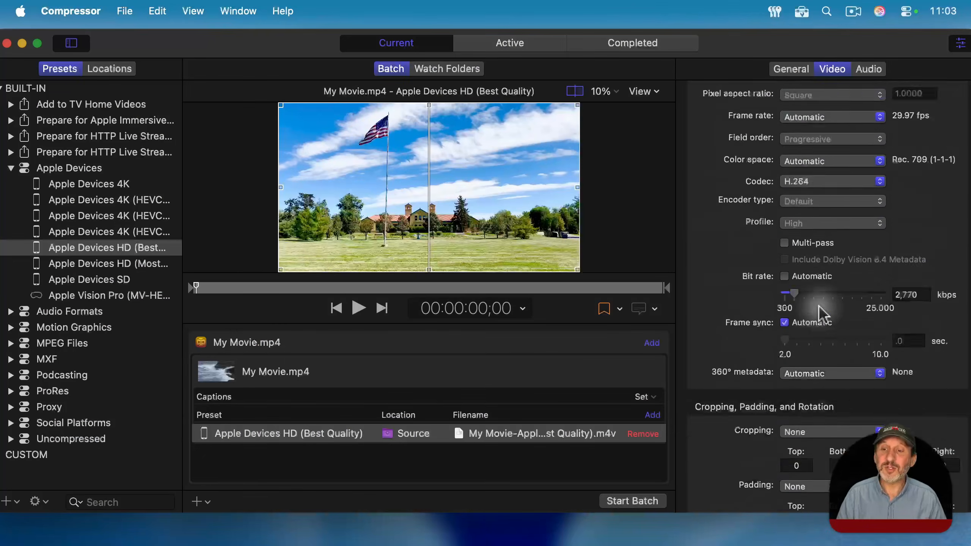
scroll(821, 313, down, 4)
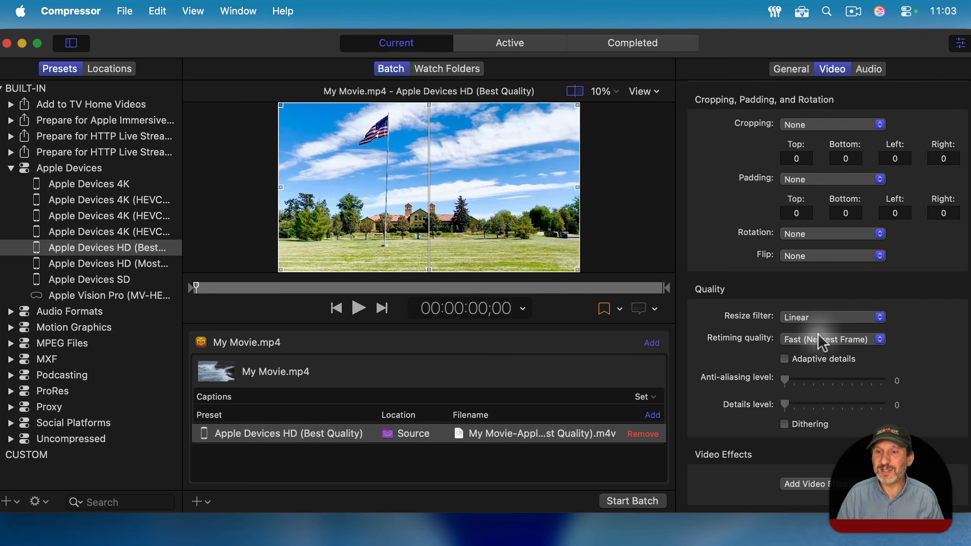
click(809, 317)
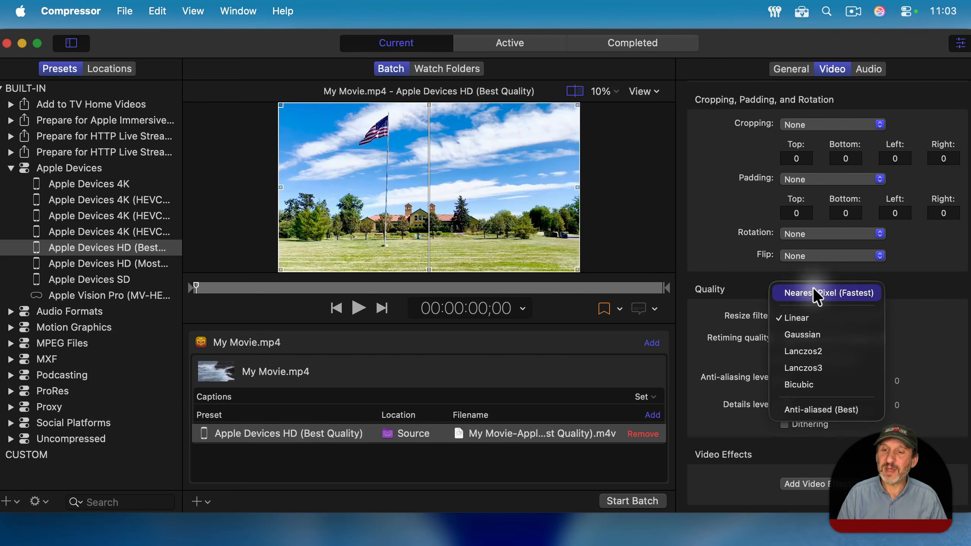
click(796, 320)
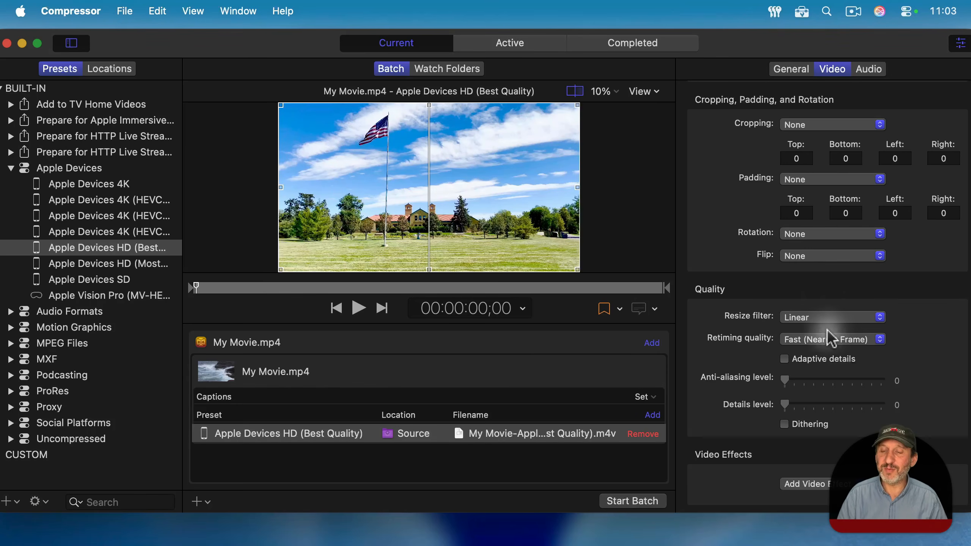
click(809, 339)
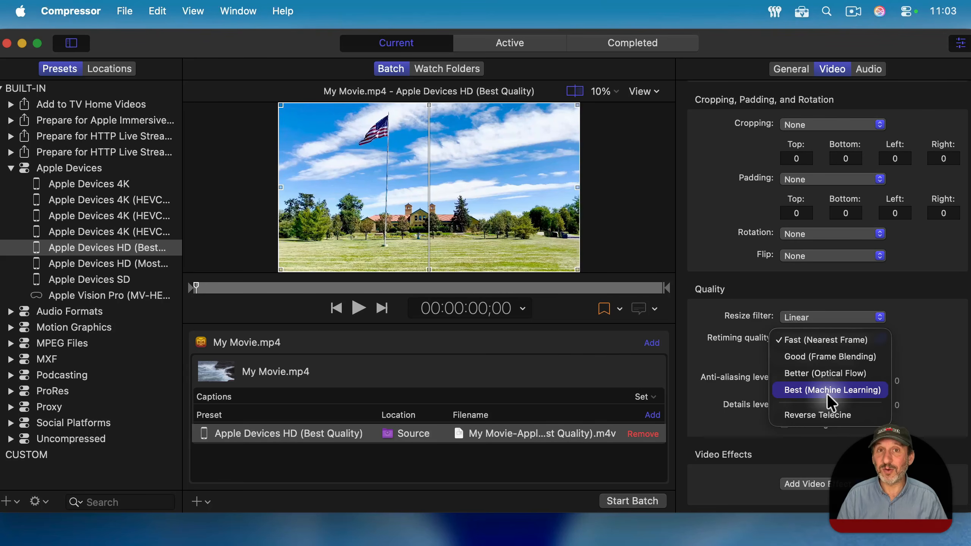
click(697, 209)
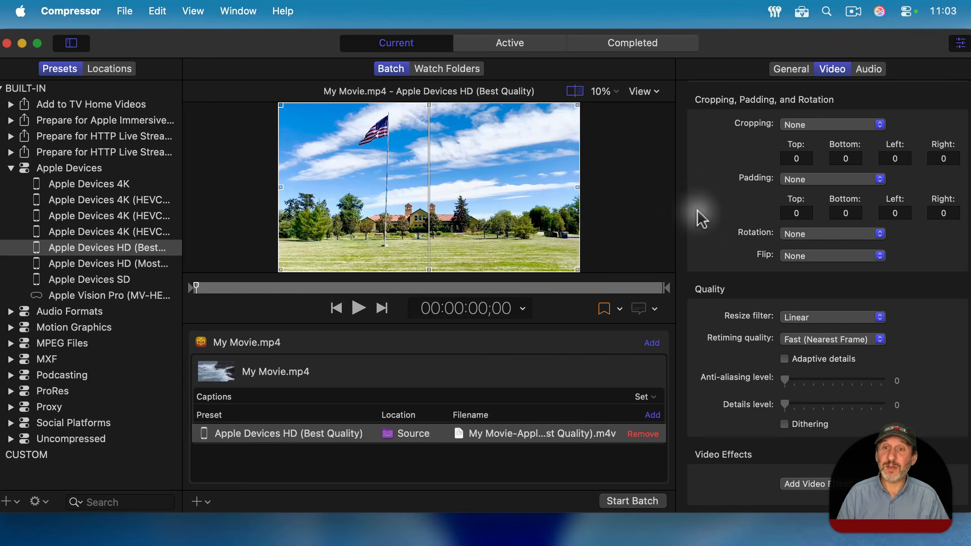
Create a custom preset in the MPEG-4 format with the default name Untitled MPEG-4.
click(11, 168)
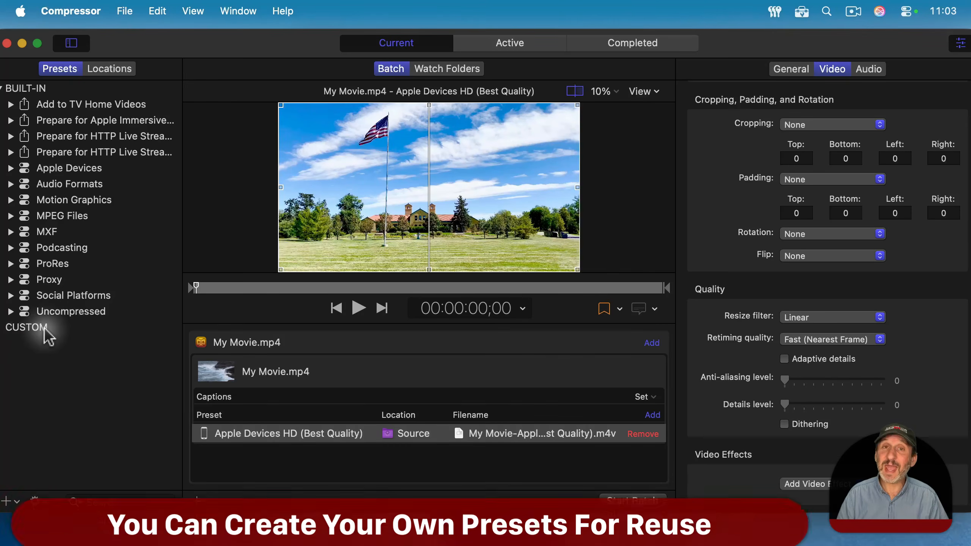
click(16, 502)
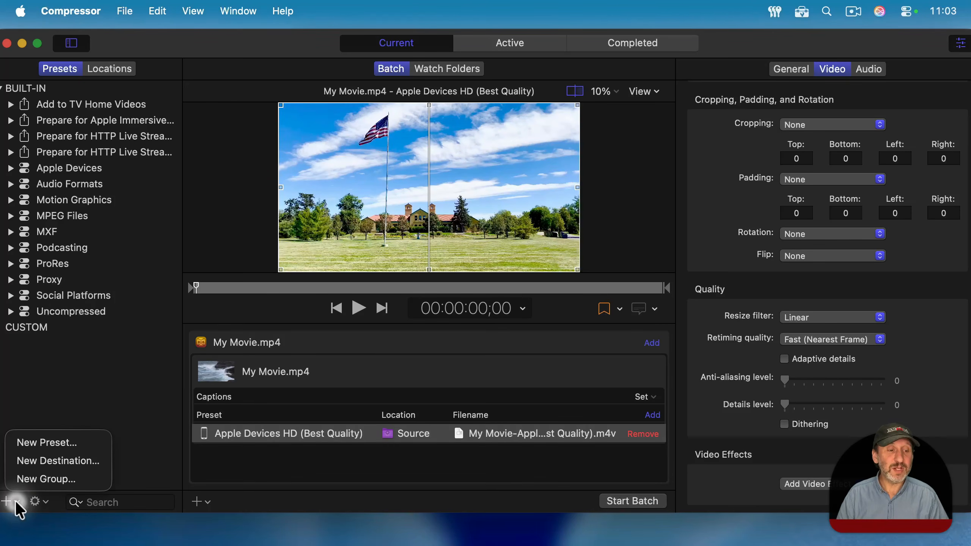
click(44, 443)
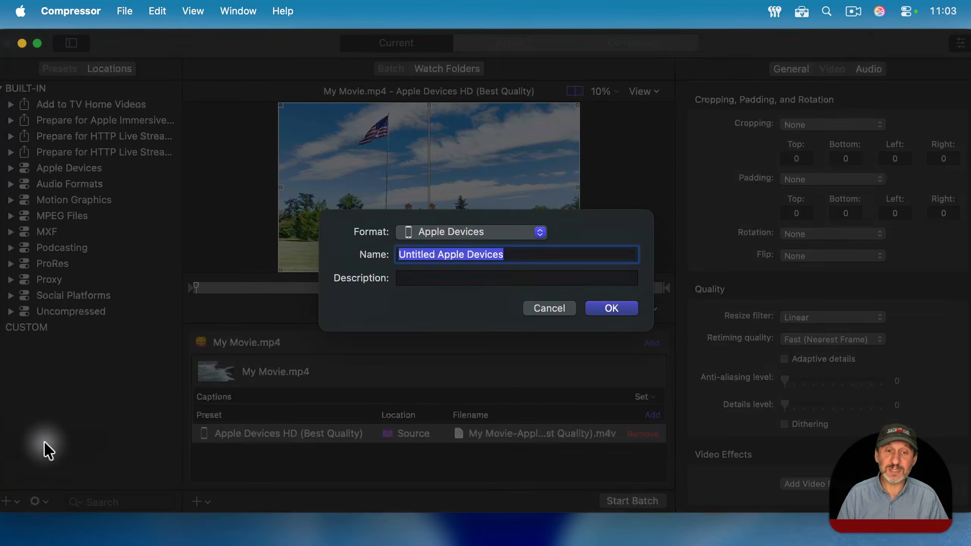
click(458, 232)
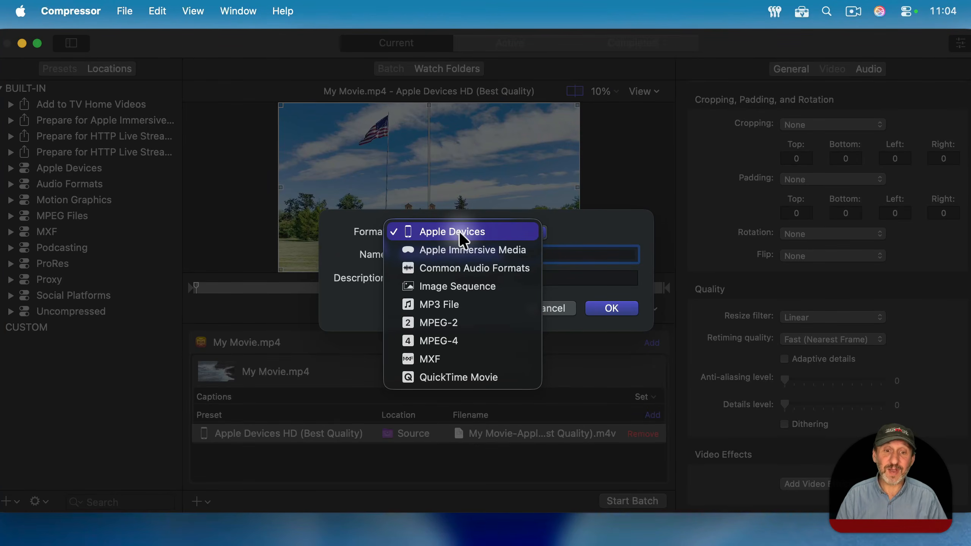
click(455, 342)
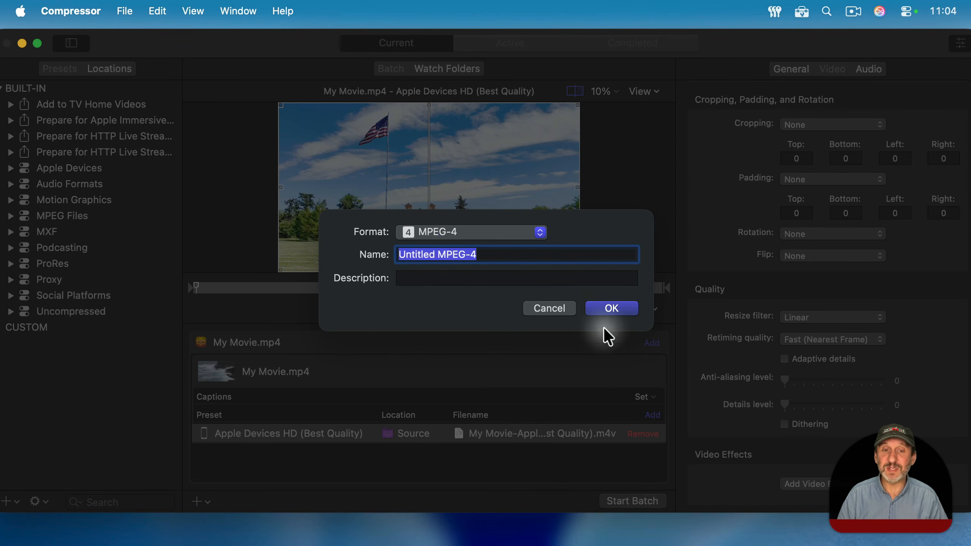
click(611, 309)
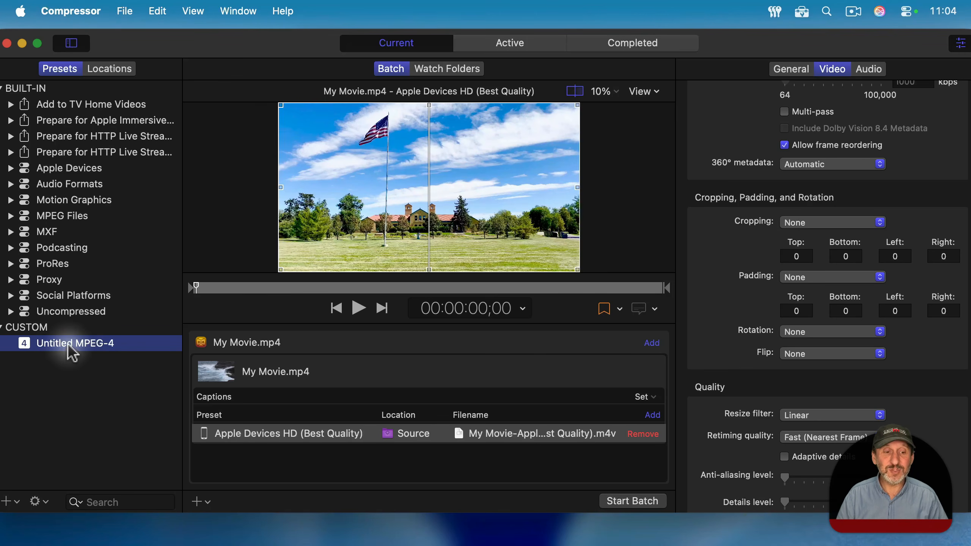
Replace the Apple Devices HD preset on My Movie.mp4 with Untitled MPEG-4 and set its average bit rate to Custom, 5585 kbps.
click(643, 435)
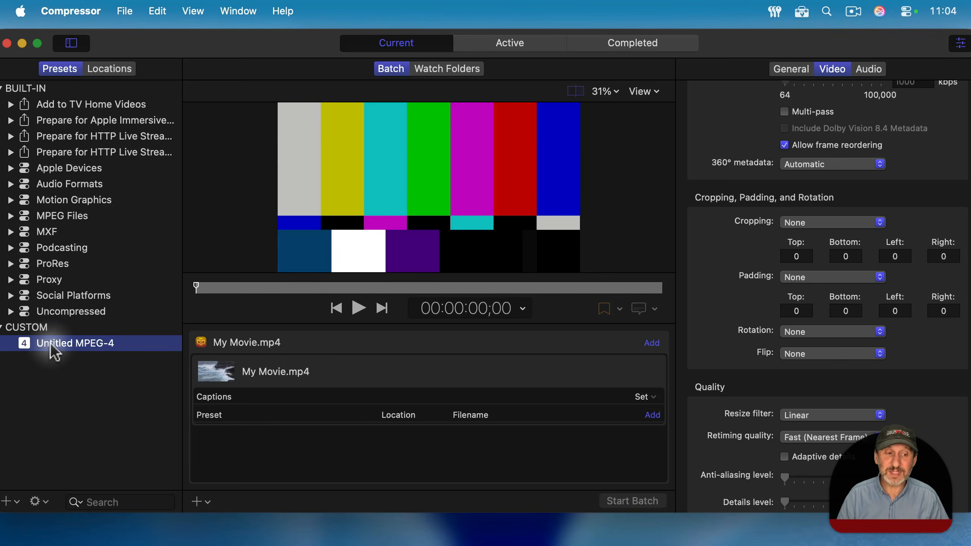
drag(55, 352, 283, 435)
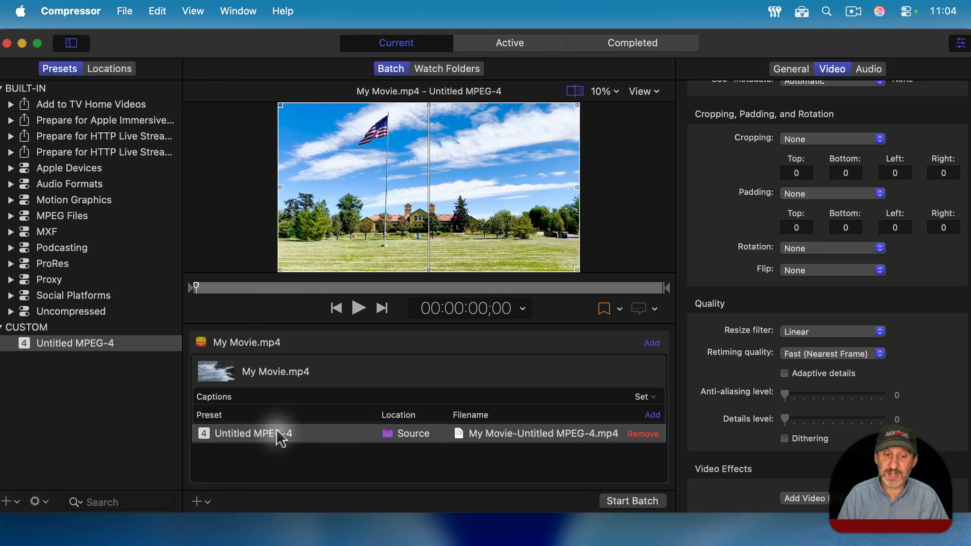
scroll(833, 233, up, 2)
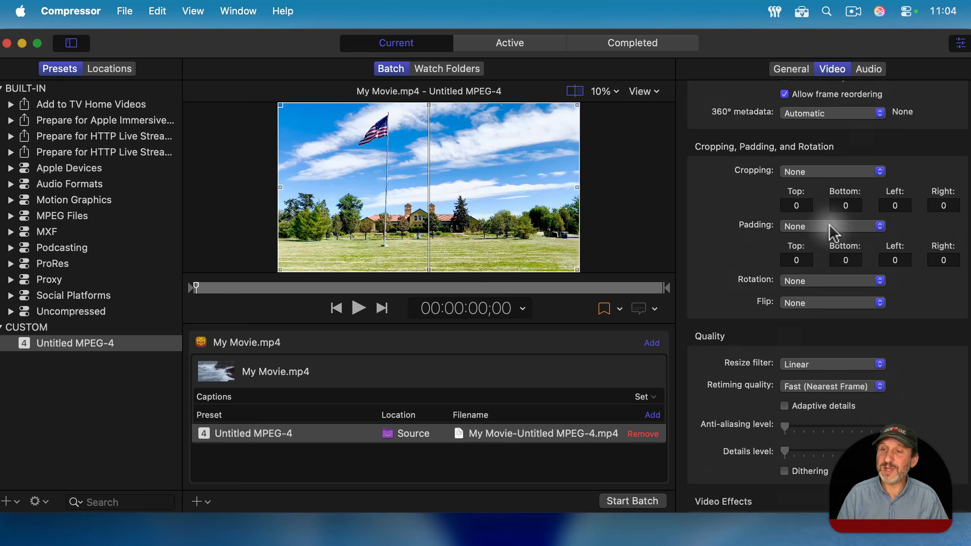
scroll(834, 233, up, 10)
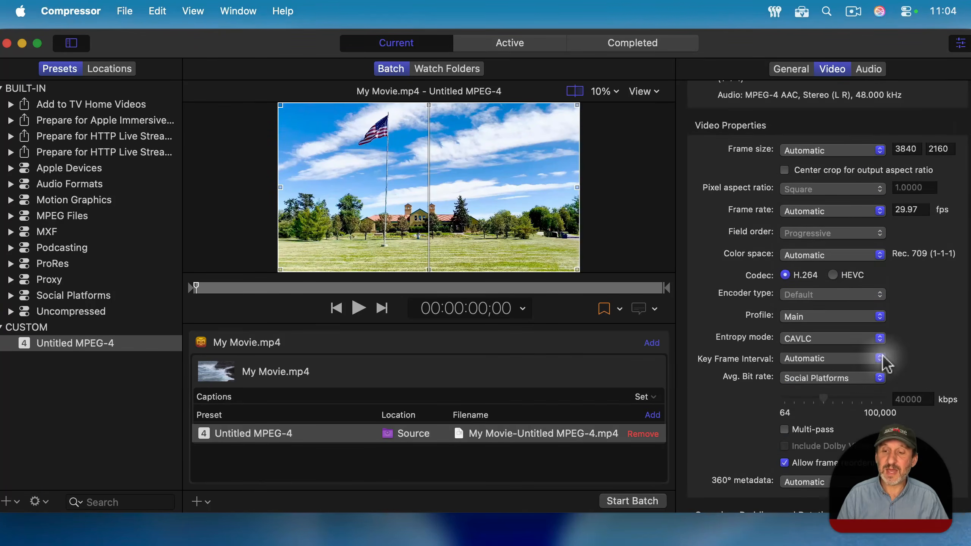
scroll(884, 364, down, 5)
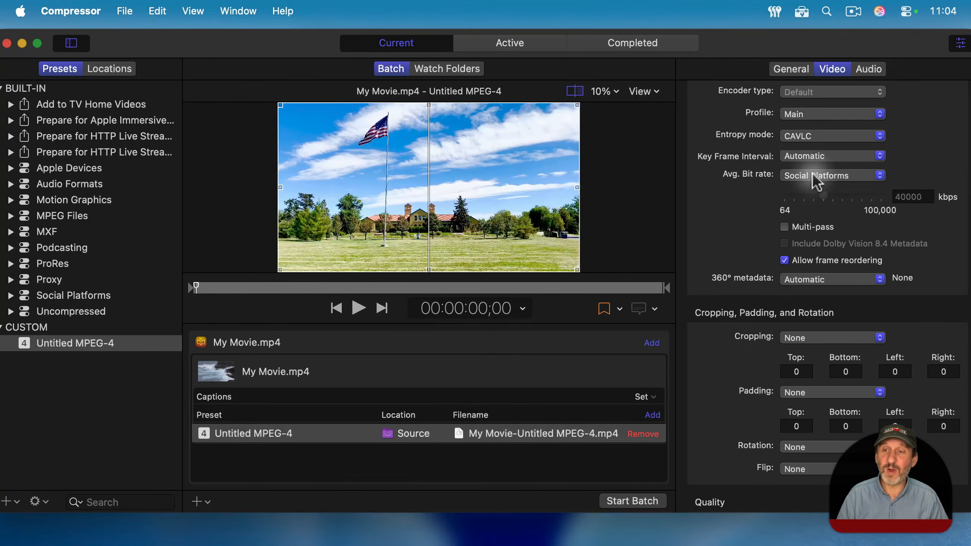
click(812, 174)
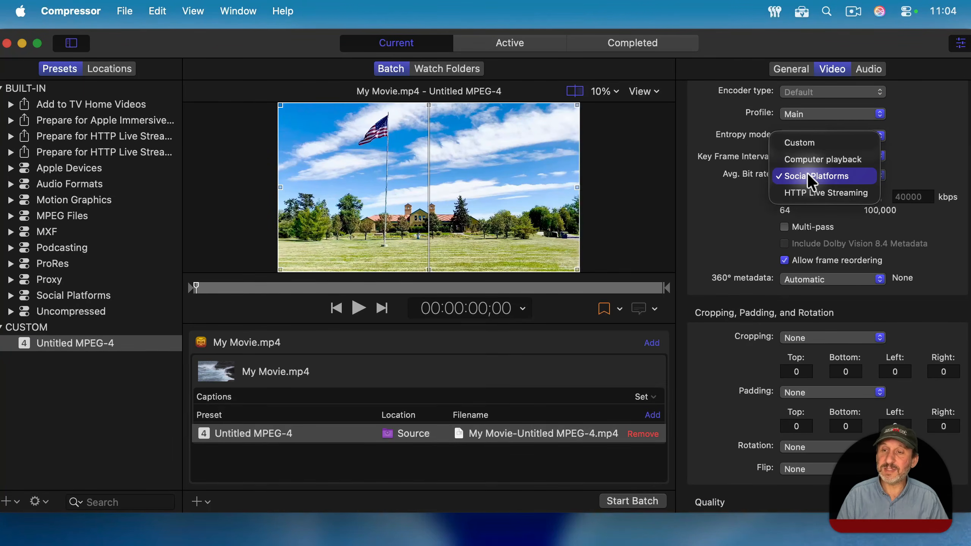
click(804, 142)
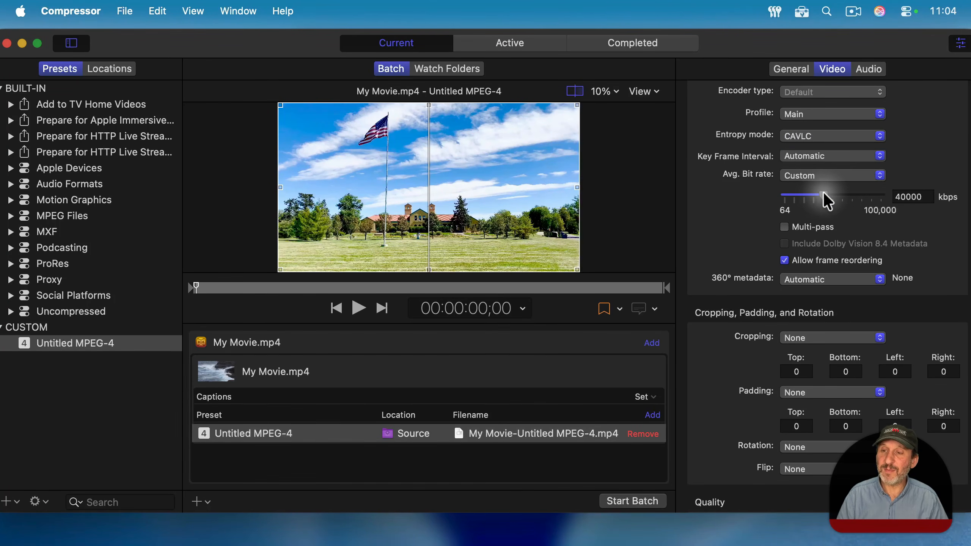
drag(823, 194, 790, 195)
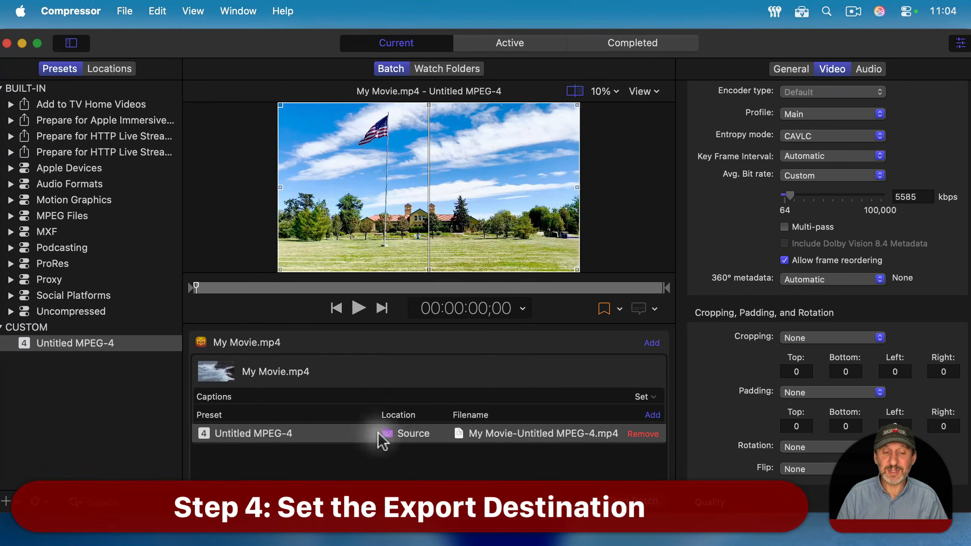
Review the location options for the Untitled MPEG-4 output and the built-in locations, keeping Source as the destination.
right_click(414, 444)
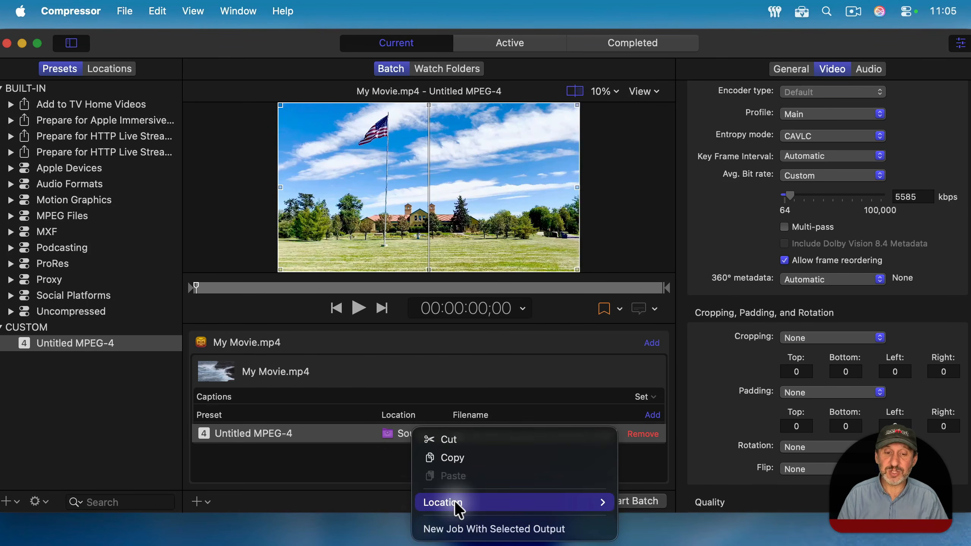
mouse_move(454, 504)
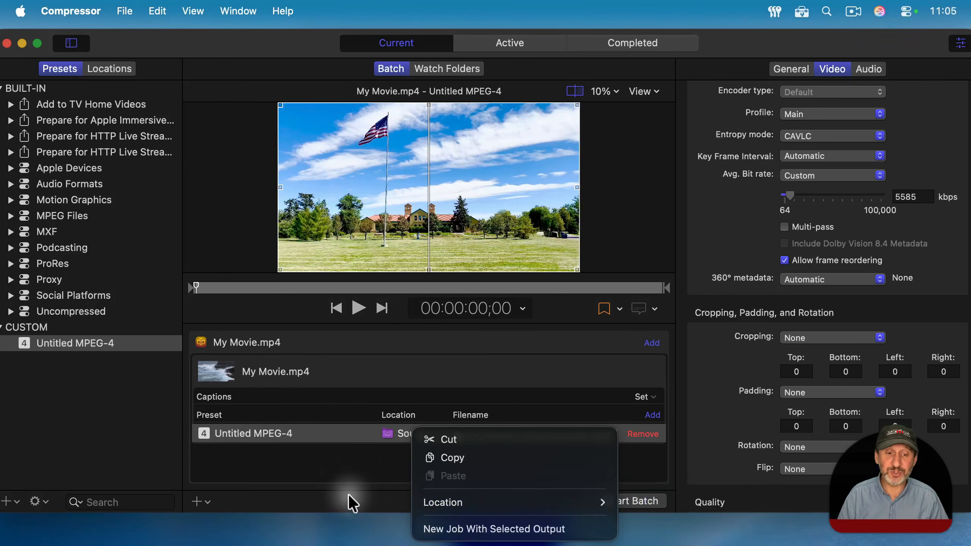
click(347, 473)
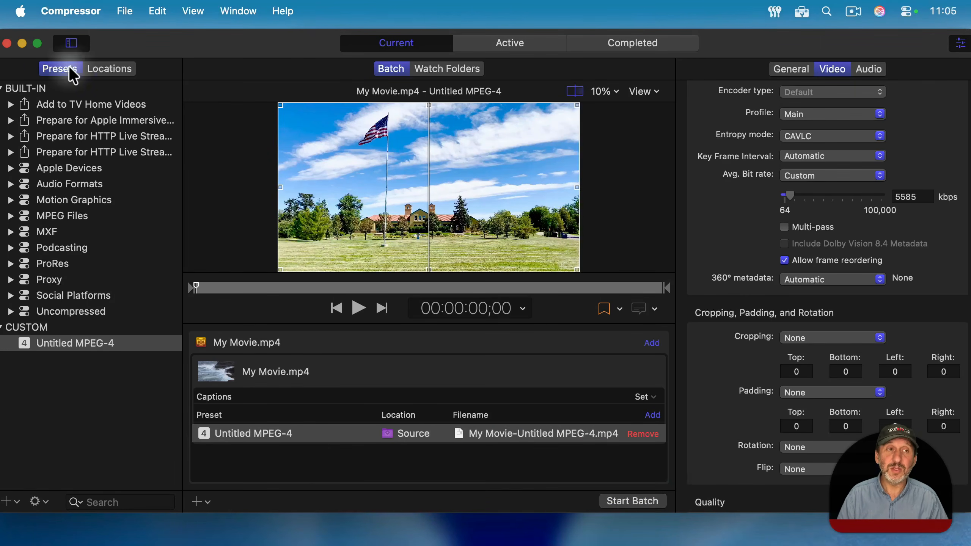
click(113, 70)
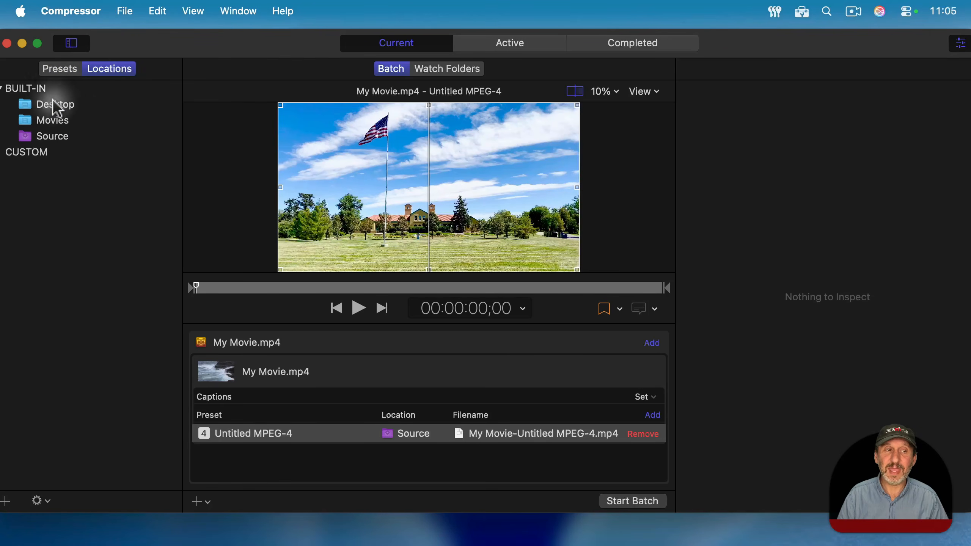
click(72, 74)
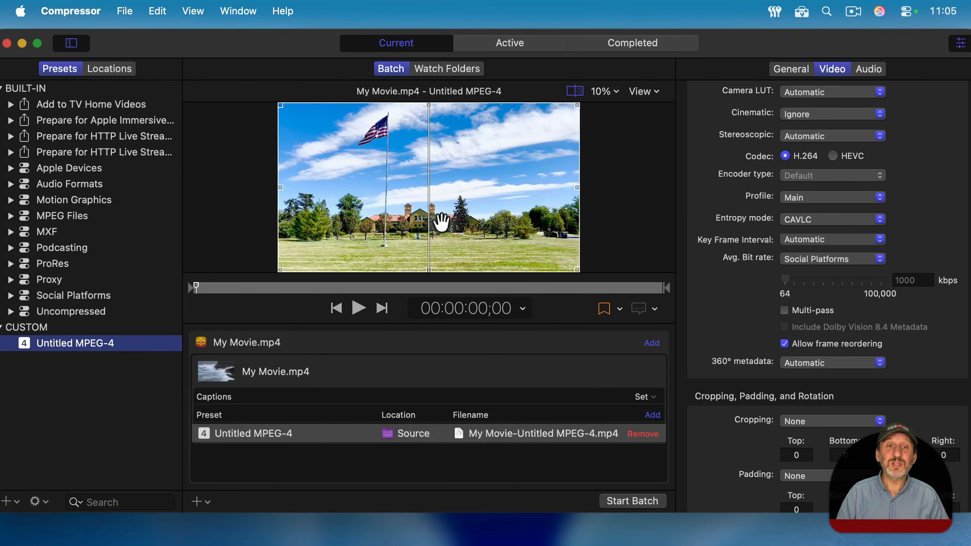
Start the My Movie.mp4 batch, monitor its progress among the active jobs, and check the completed jobs.
click(629, 499)
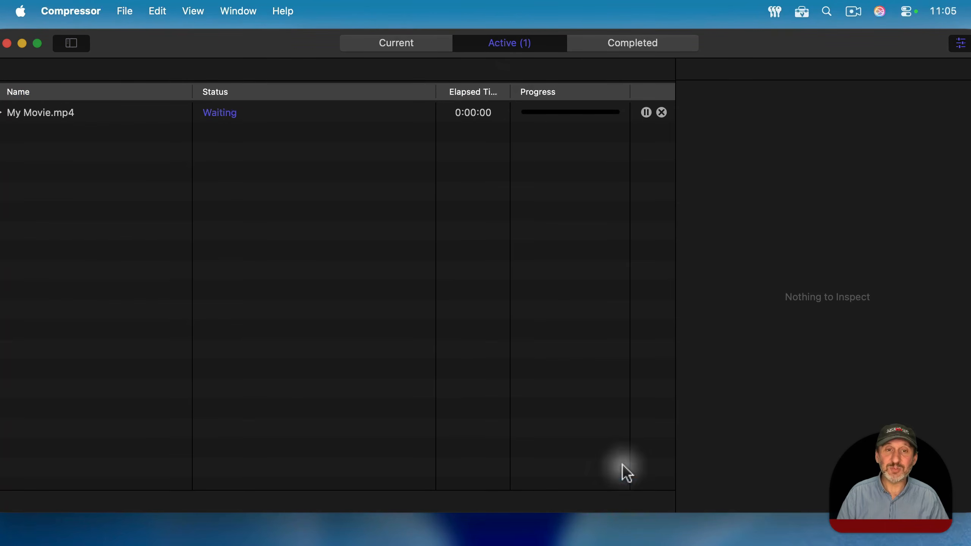
click(383, 43)
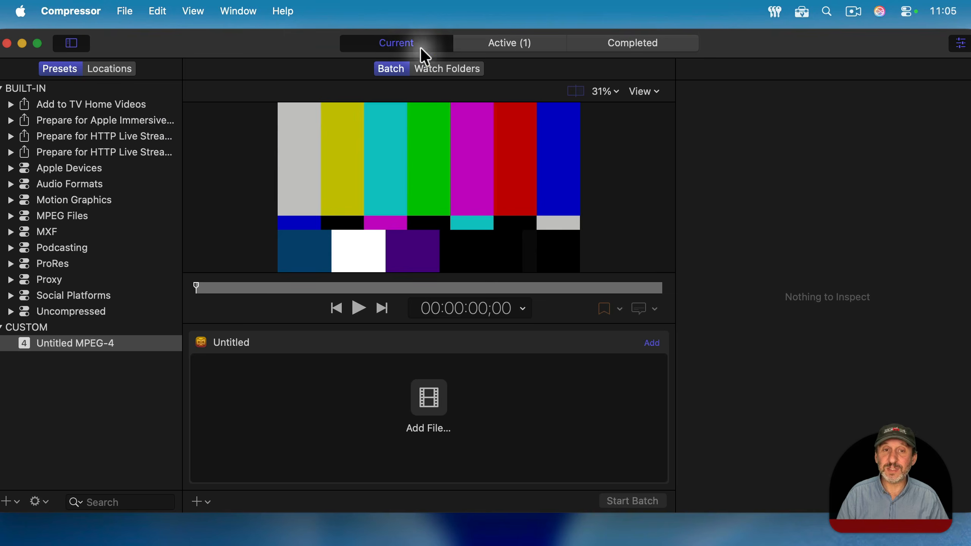
click(508, 43)
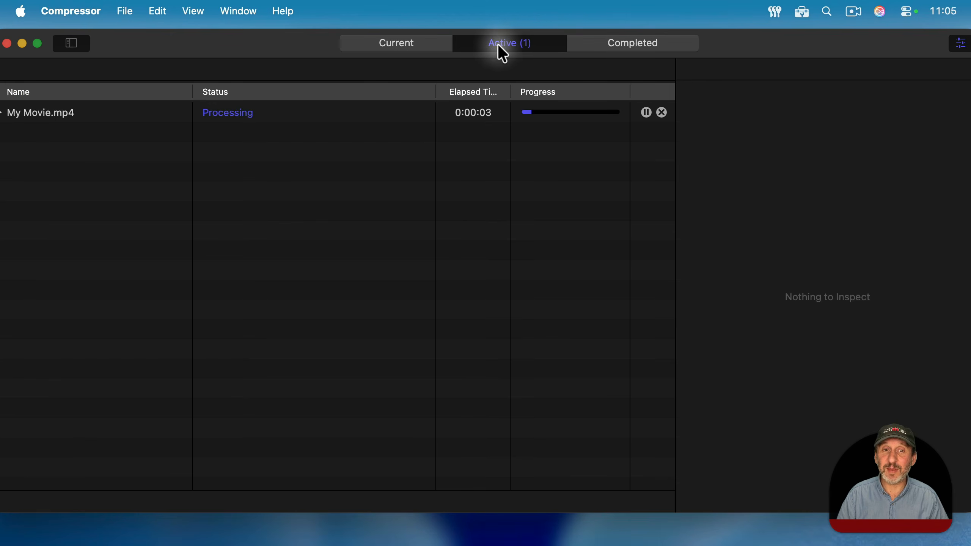
click(430, 55)
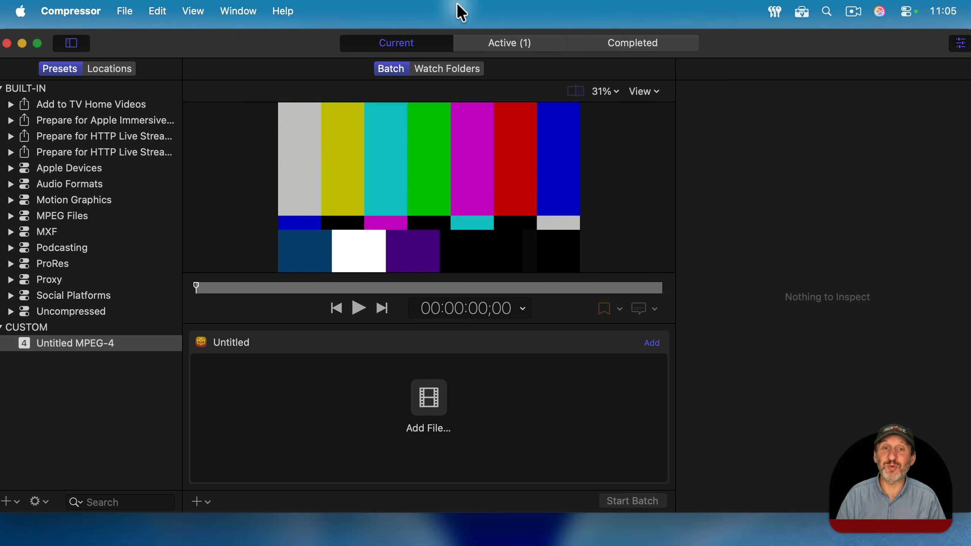
click(494, 45)
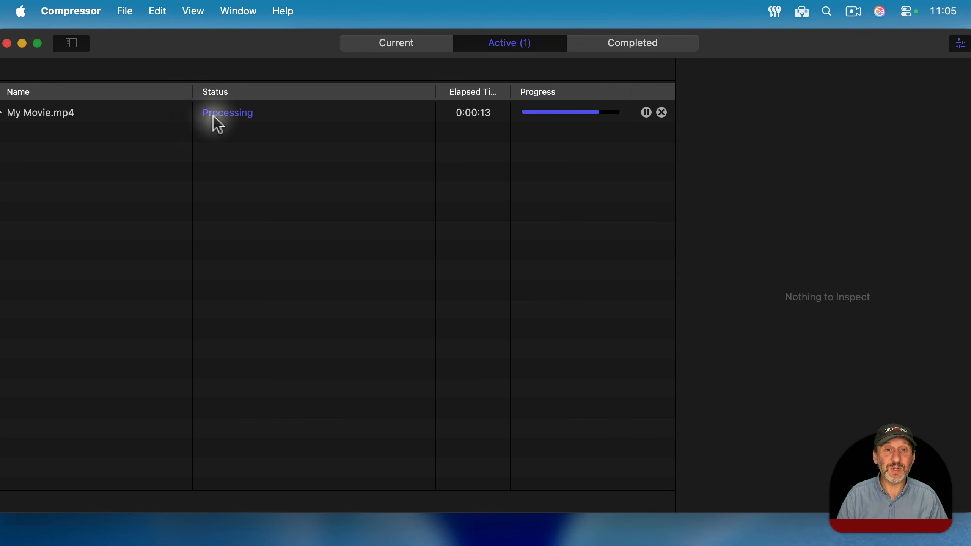
click(624, 40)
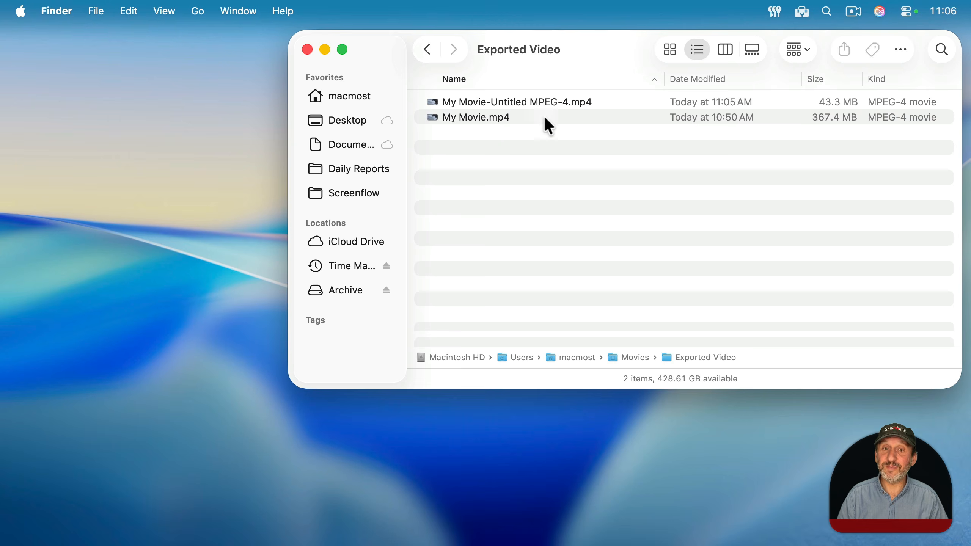
In Finder, compare the sizes of My Movie.mp4 and My Movie-Untitled MPEG-4.mp4, and open the compressed movie in QuickTime Player.
click(494, 117)
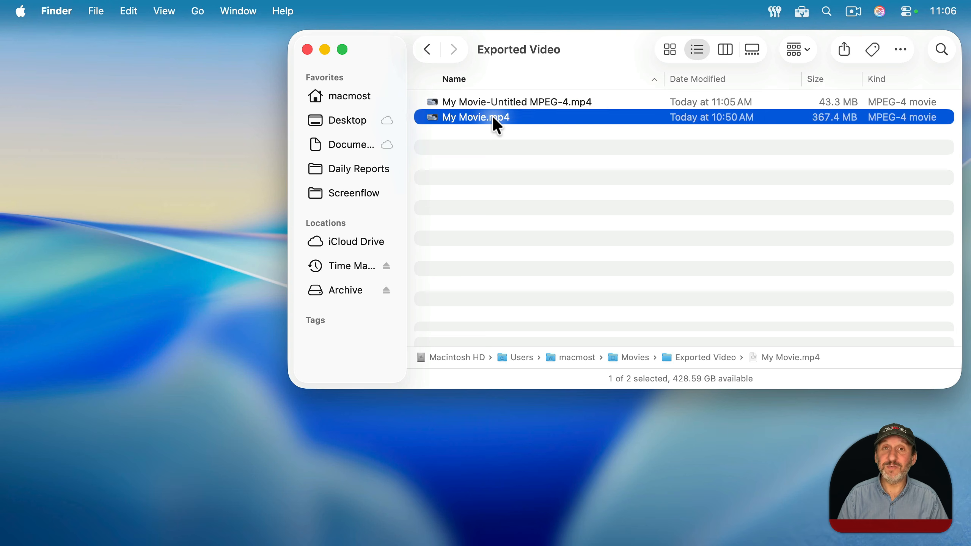
click(837, 102)
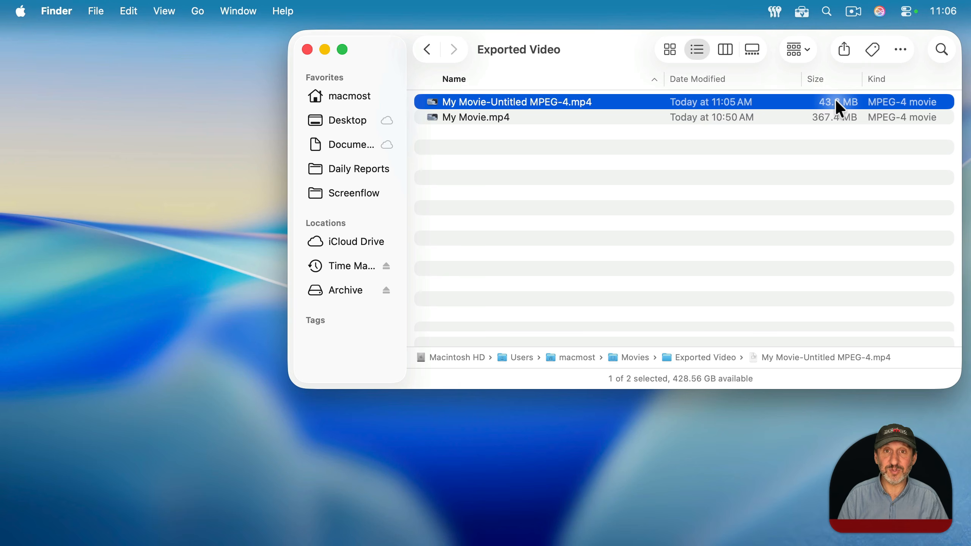
double_click(471, 105)
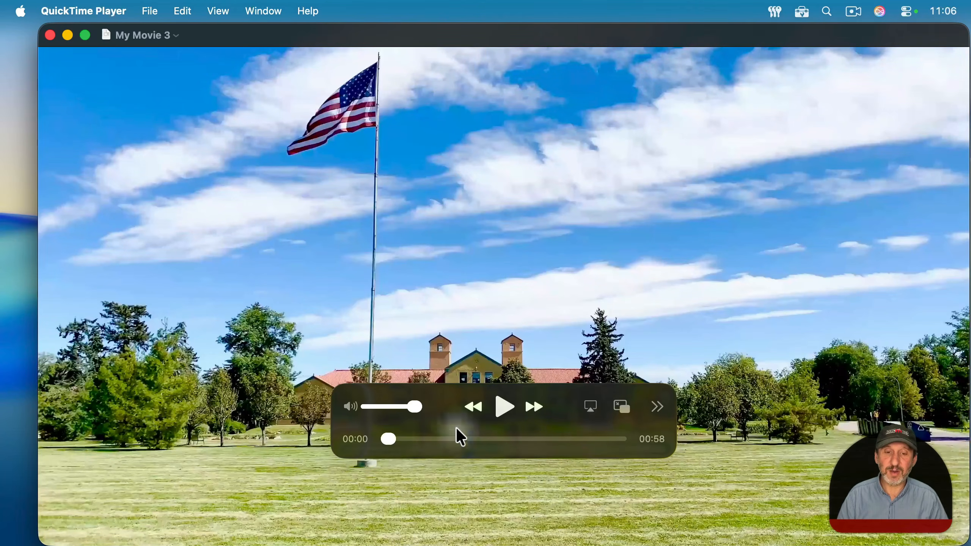
Scrub through the compressed movie in QuickTime Player to check its picture quality.
drag(388, 438, 562, 448)
click(516, 443)
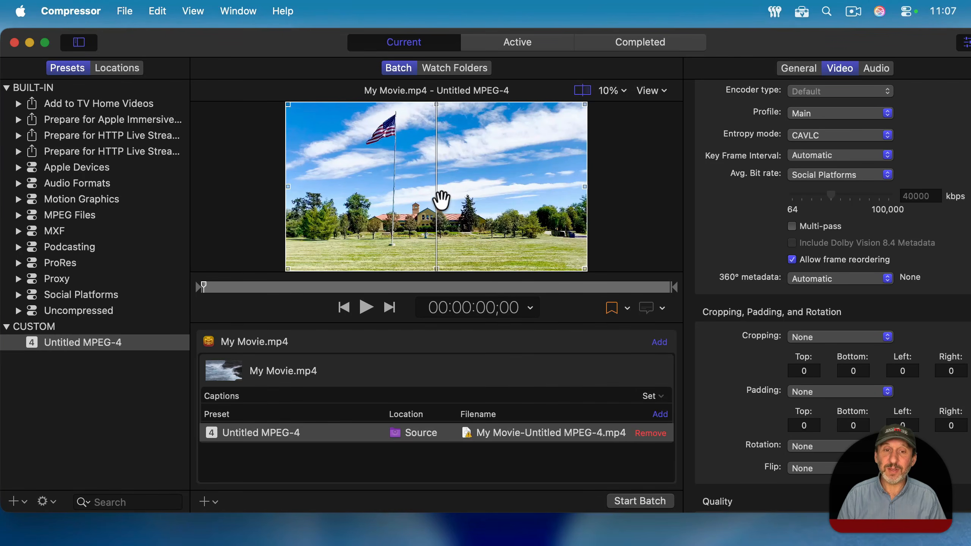
In Compressor, set the Untitled MPEG-4 output's frame size to Up to 640 x 360 and compare source and output in the split preview.
mouse_move(439, 196)
mouse_down()
mouse_move(383, 192)
mouse_move(554, 192)
mouse_move(441, 189)
mouse_up()
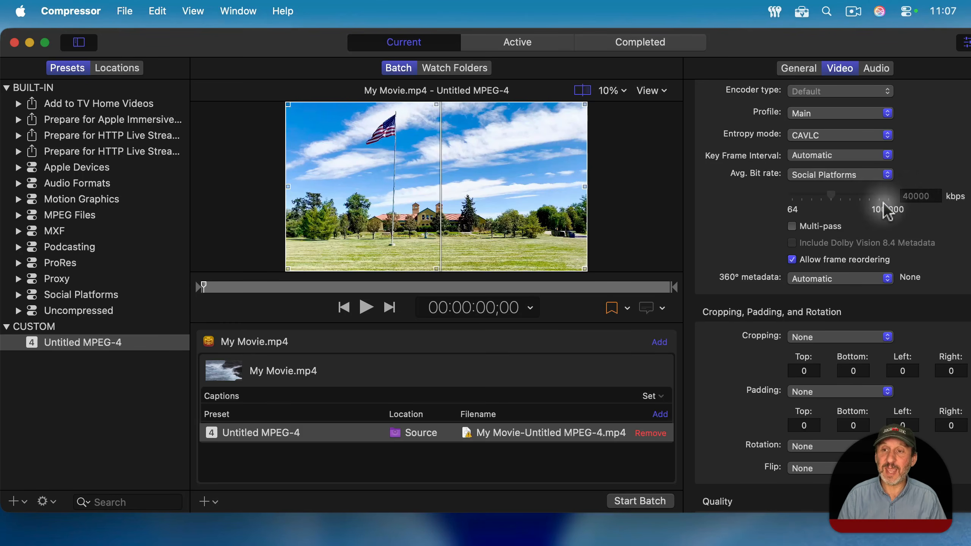
scroll(884, 208, up, 5)
scroll(884, 203, up, 4)
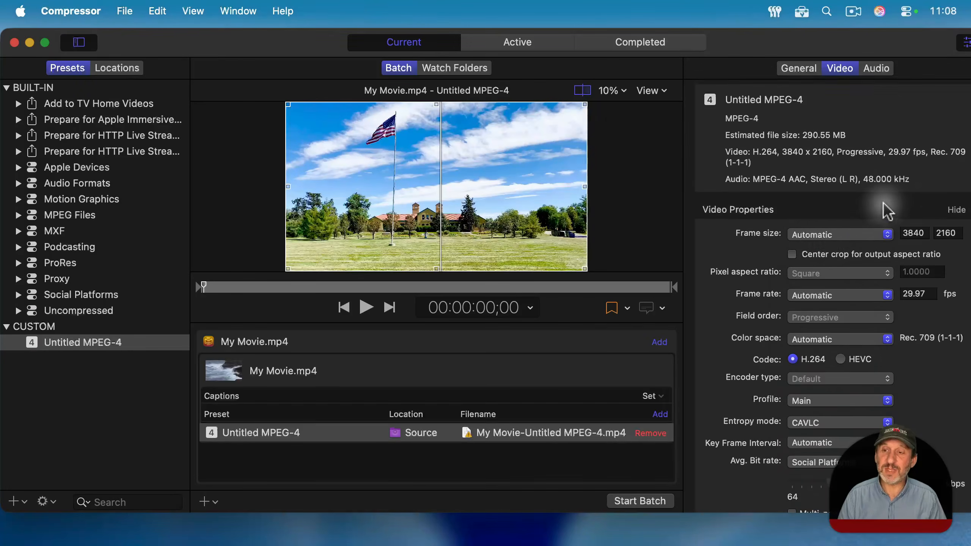
click(830, 241)
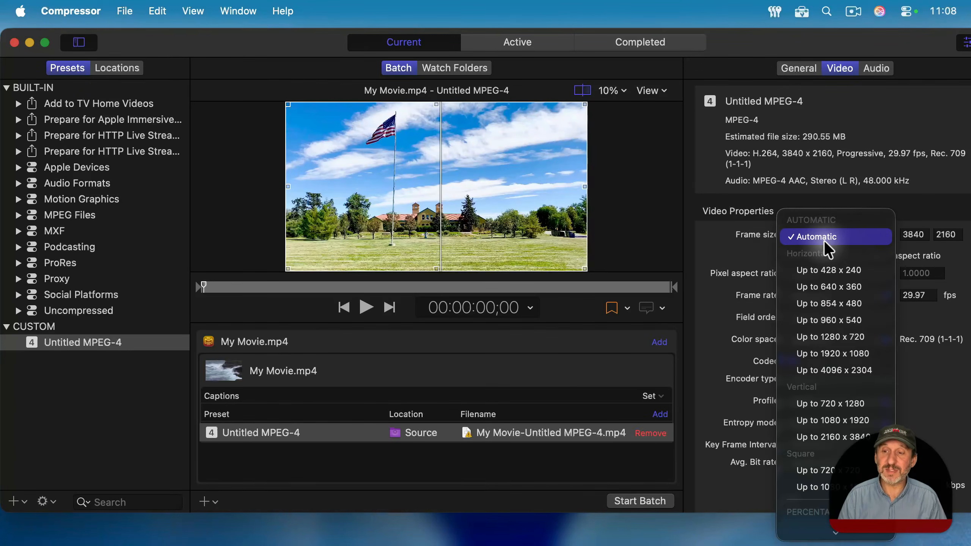
click(836, 286)
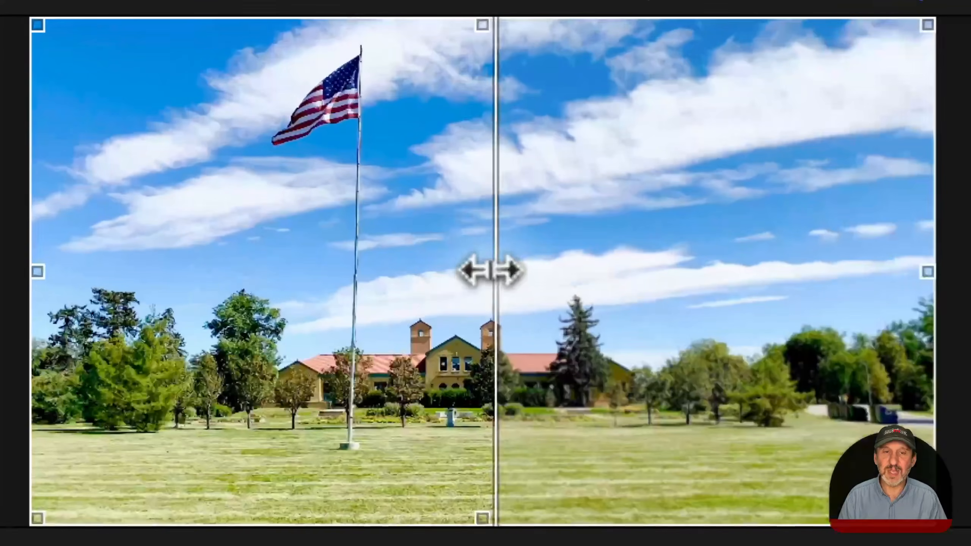
drag(490, 270, 524, 238)
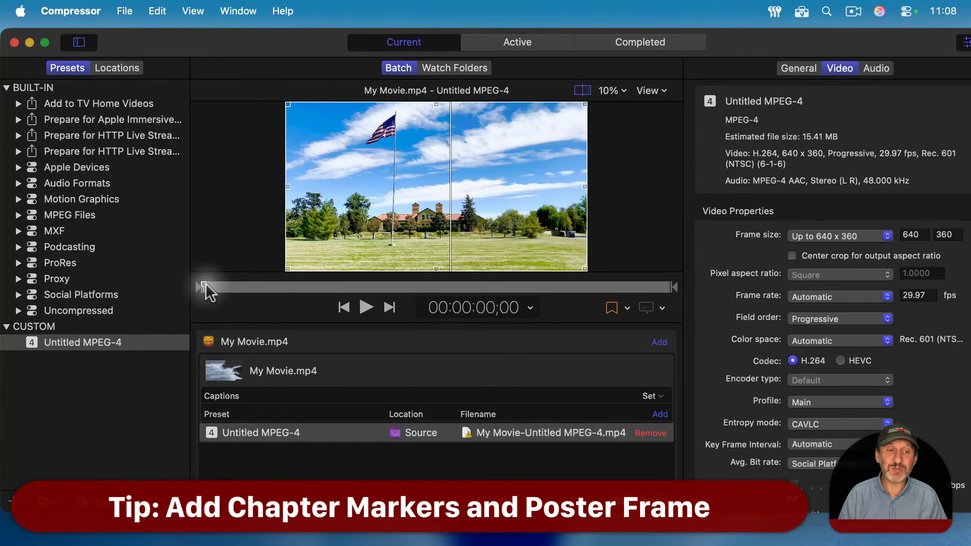
Try to add a chapter marker at 00:00:18;15 in My Movie.mp4.
drag(205, 286, 359, 288)
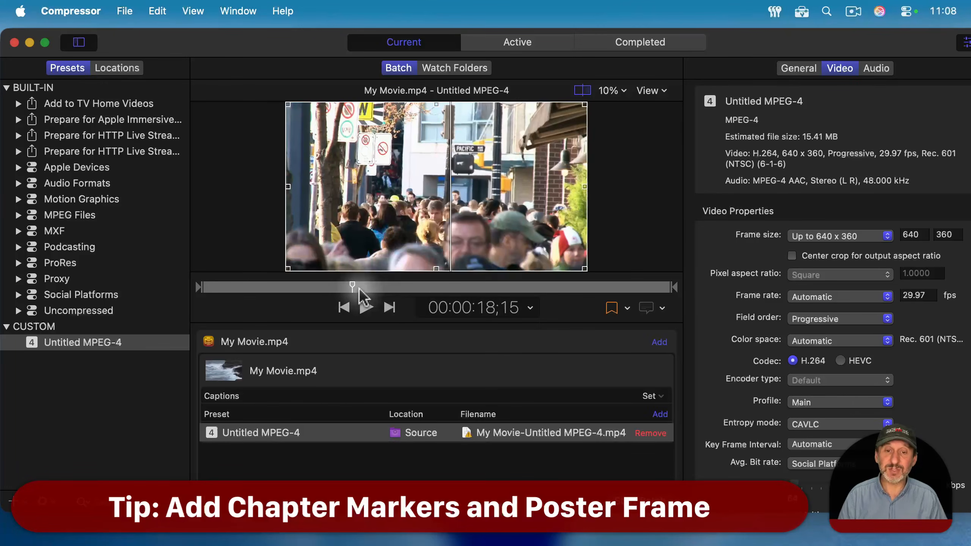
click(627, 308)
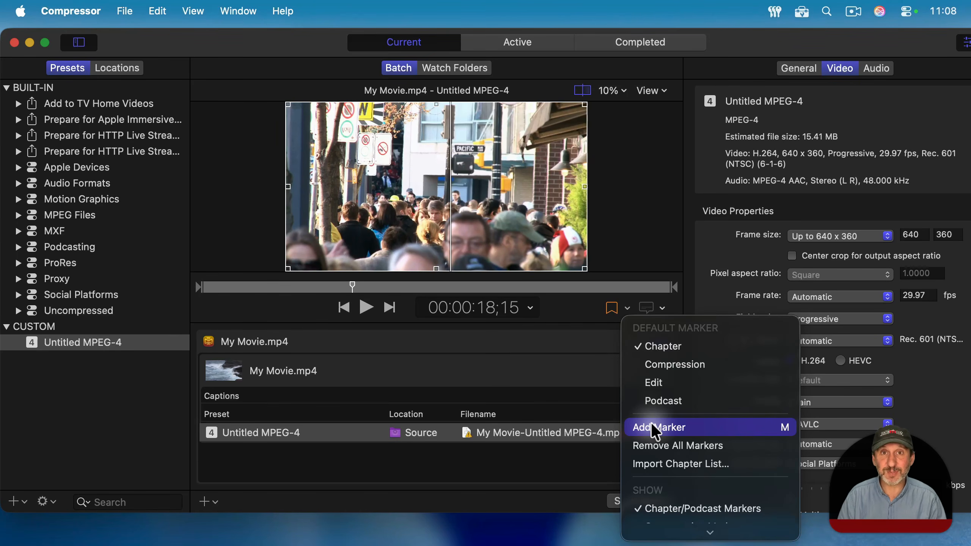
click(655, 428)
click(358, 286)
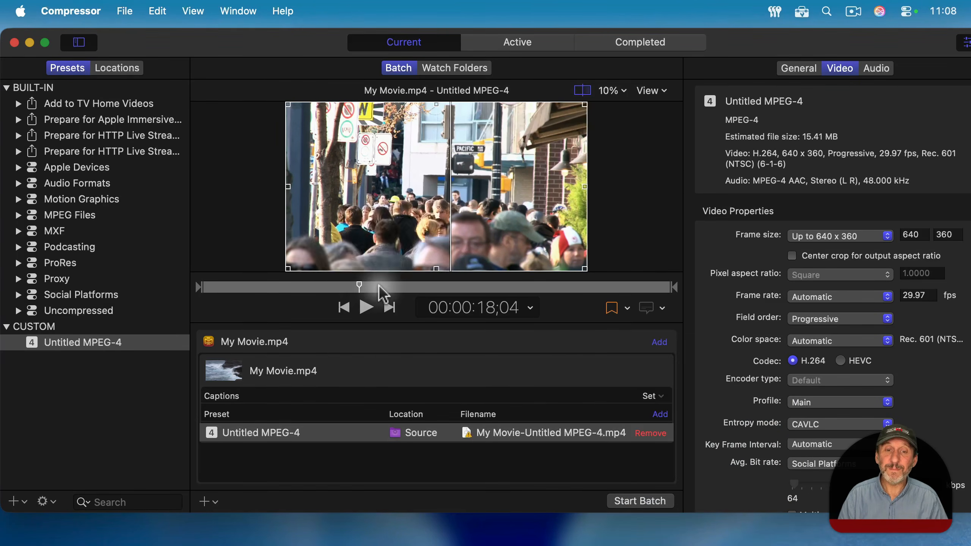
Set the poster frame of My Movie.mp4 at 00:00:28;15.
click(434, 287)
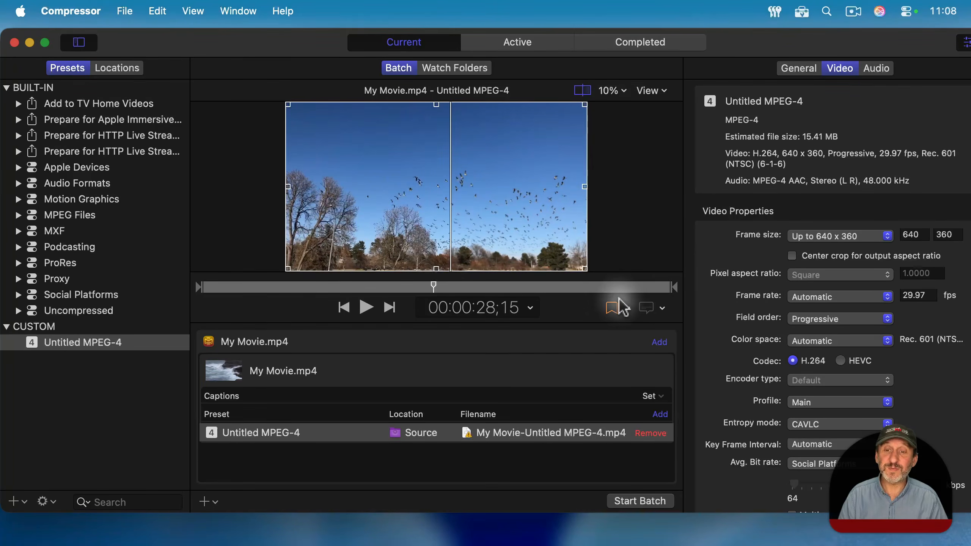
click(629, 308)
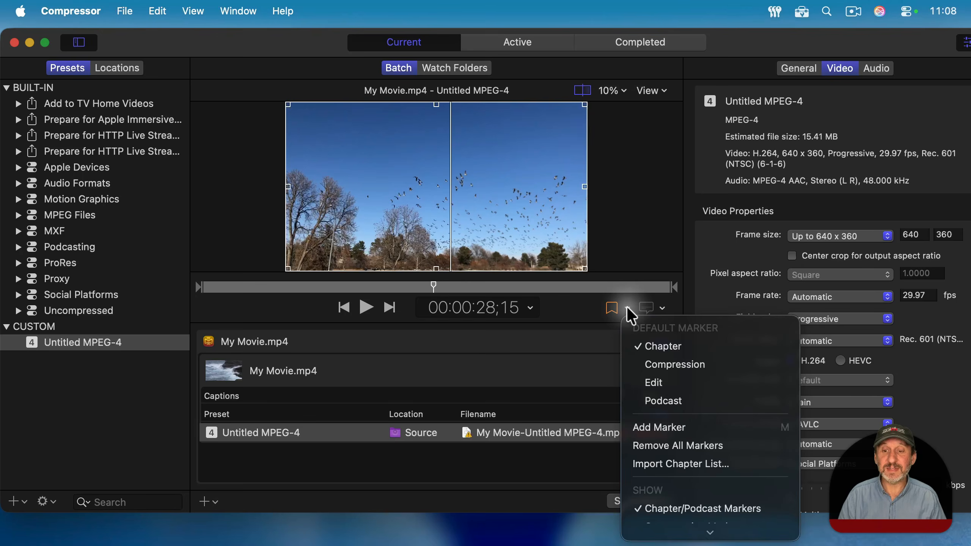
mouse_move(649, 533)
click(693, 491)
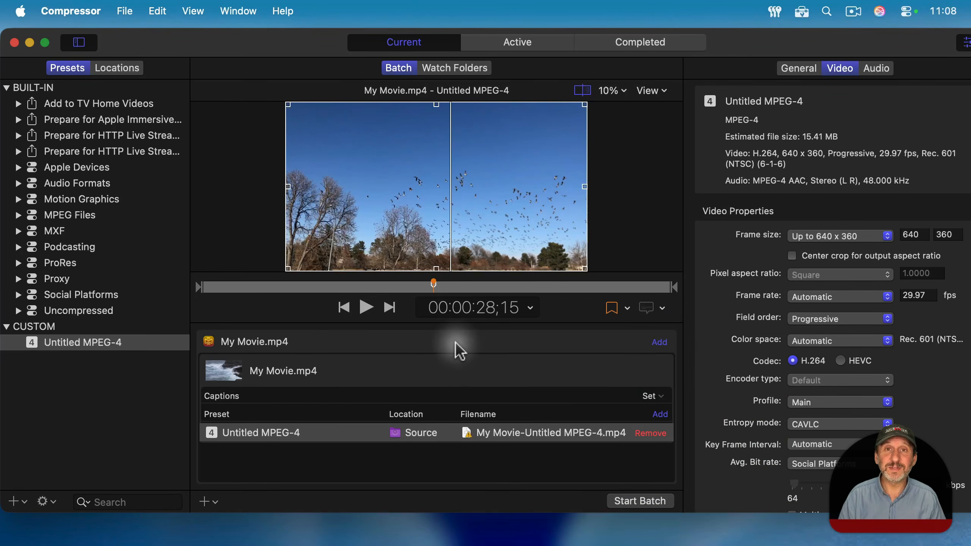
Review the output's cropping, padding, rotation and quality settings and the available video effects.
scroll(834, 237, down, 10)
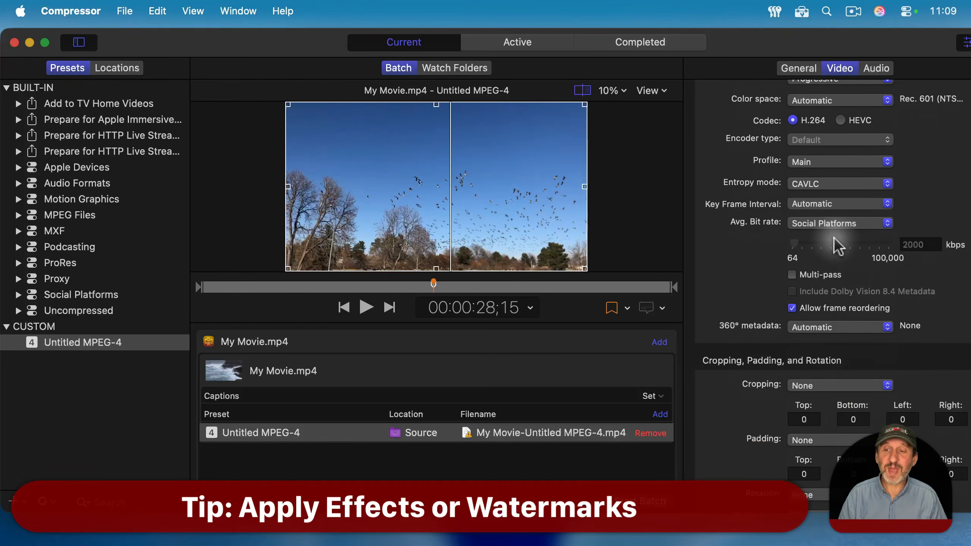
scroll(836, 240, down, 5)
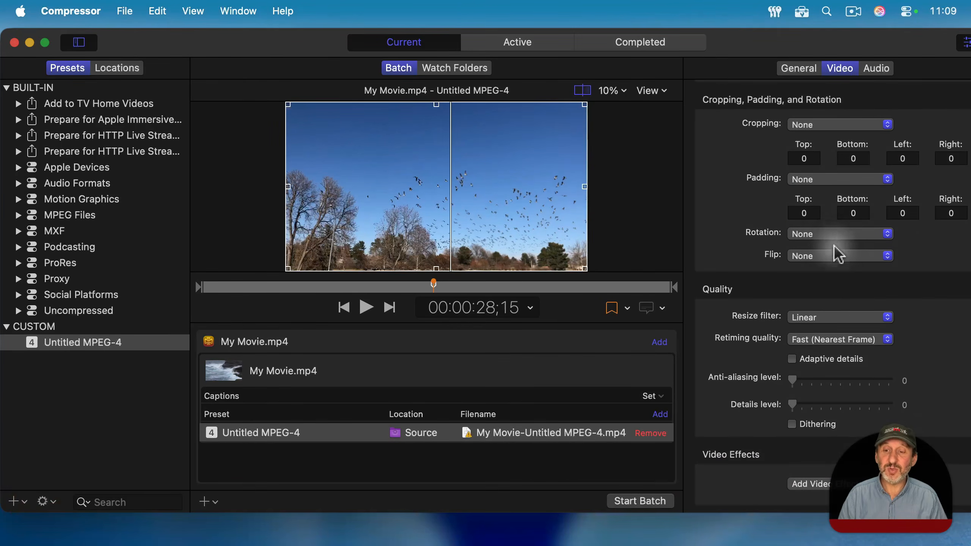
click(827, 484)
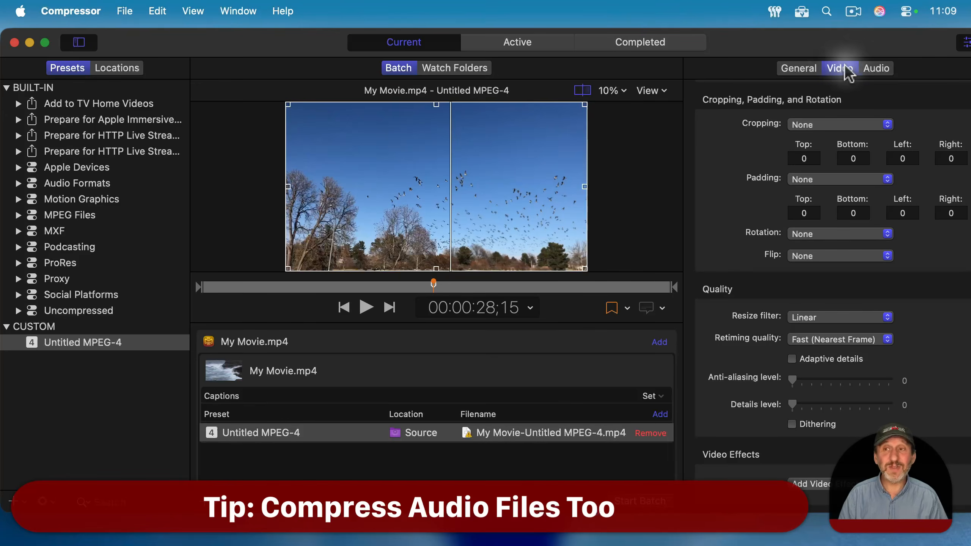
Set the audio bit rate of the Untitled MPEG-4 output to 64 kbps.
click(883, 67)
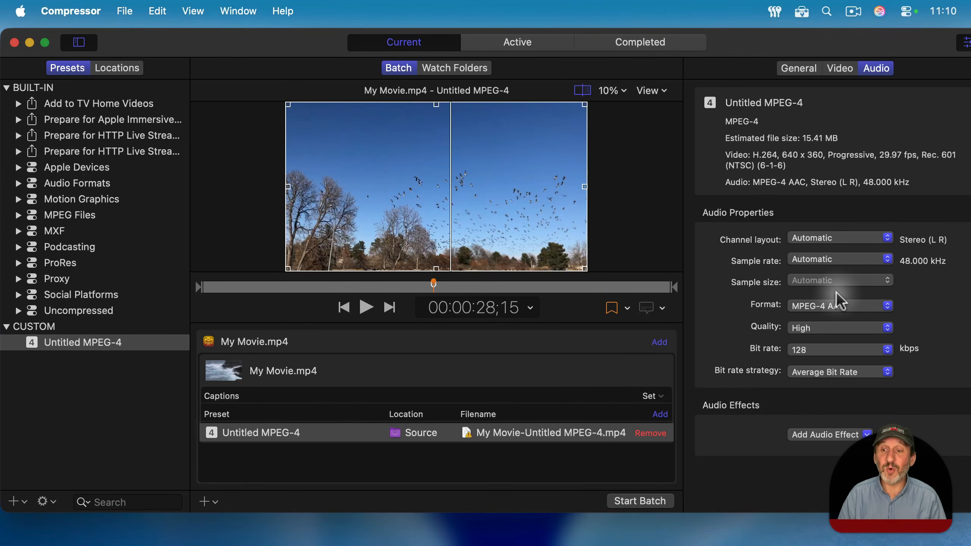
click(805, 351)
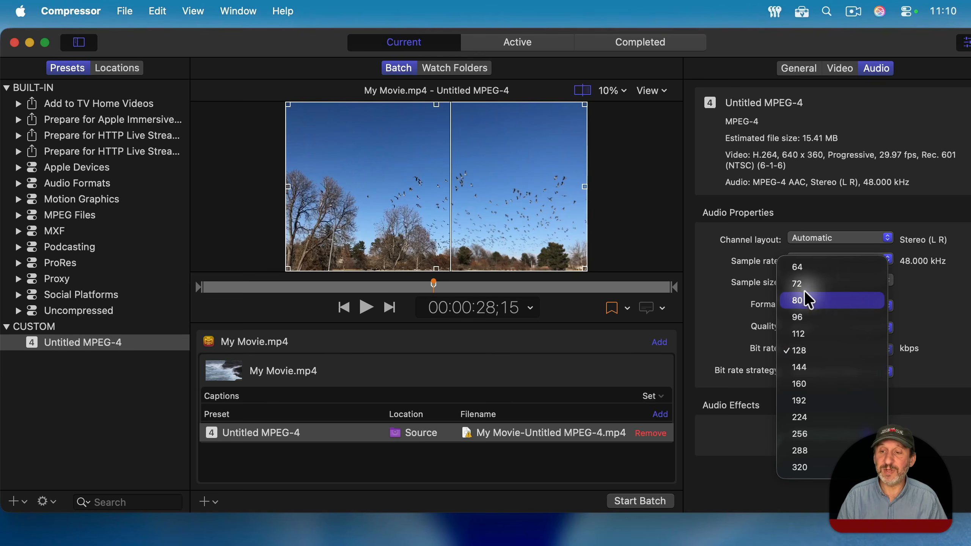
click(806, 267)
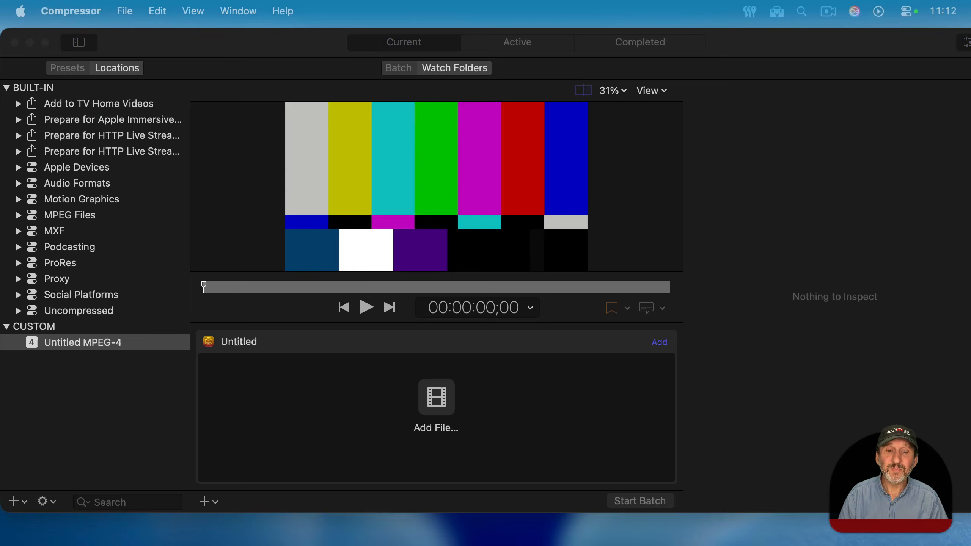
Add Savanna Track 1.wav to the empty batch with the built-in AAC preset and a lower audio bit rate.
drag(115, 164, 390, 401)
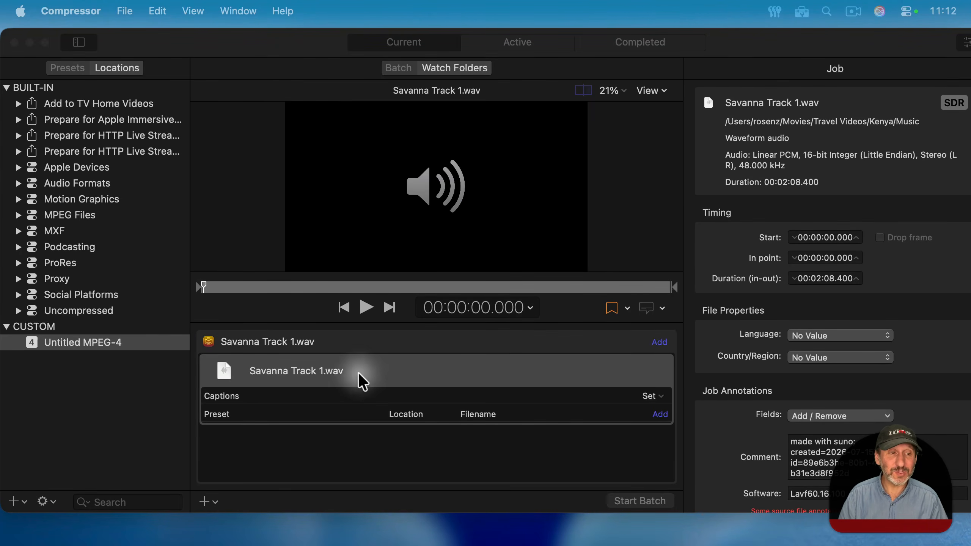
click(18, 182)
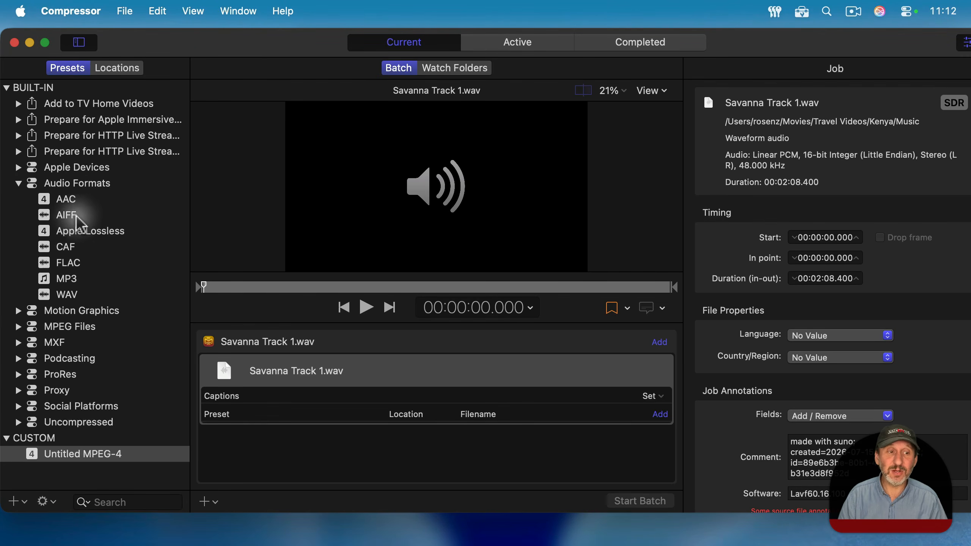
drag(66, 199, 362, 408)
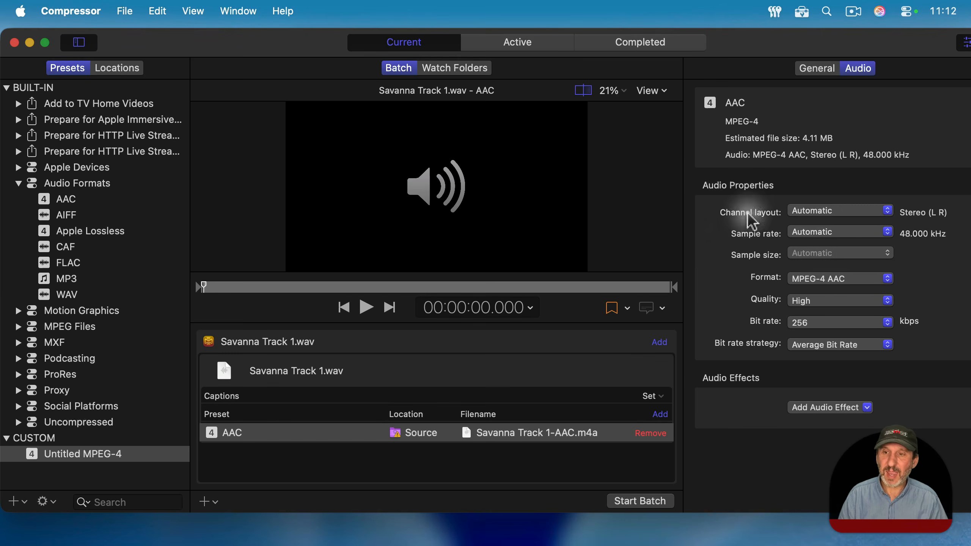
click(807, 323)
click(806, 240)
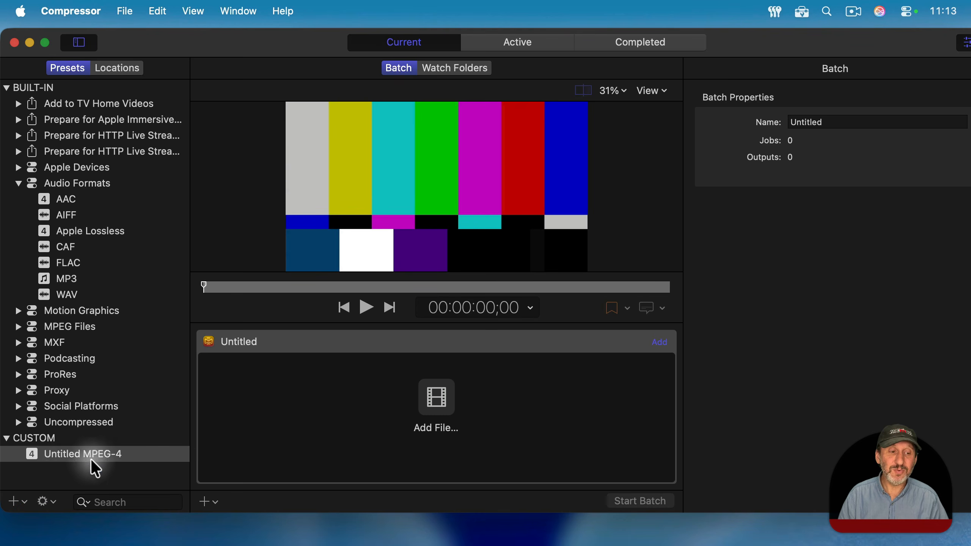
Examine the options for saving the Untitled MPEG-4 preset as a droplet app, cancel saving, and look at the Watch Folders setup.
click(45, 493)
click(62, 478)
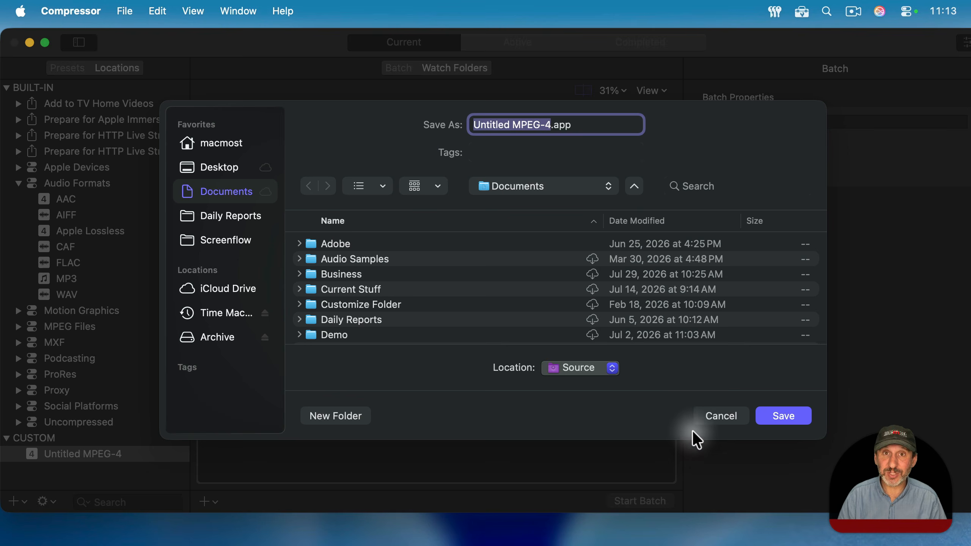
click(702, 416)
click(457, 70)
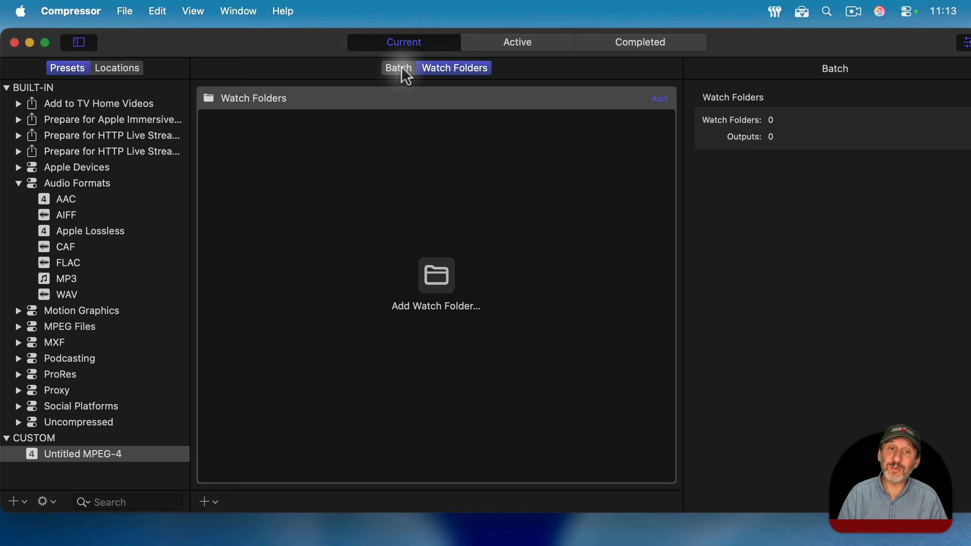
click(431, 284)
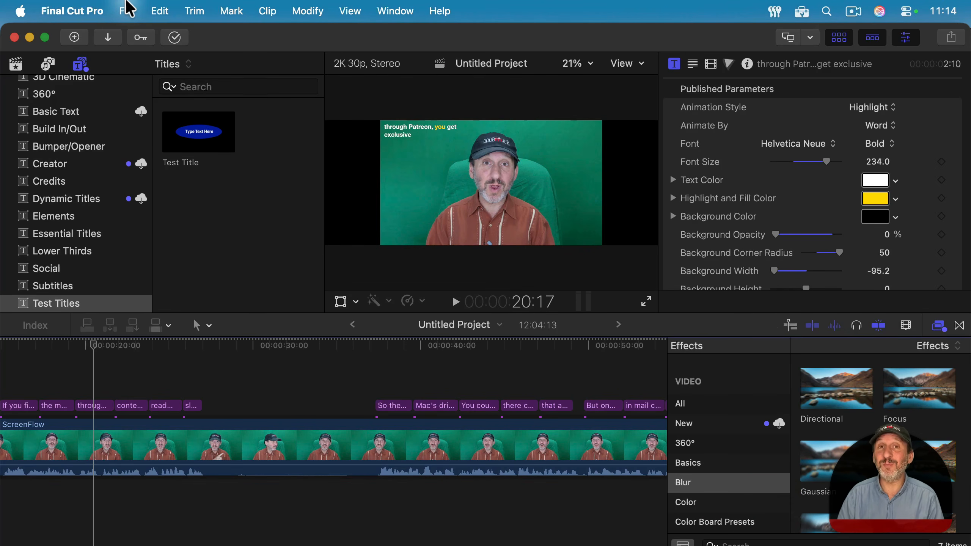
In Final Cut Pro, add a Compressor Presets share destination using the custom Untitled MPEG-4 preset, and view the new destination's settings.
click(128, 11)
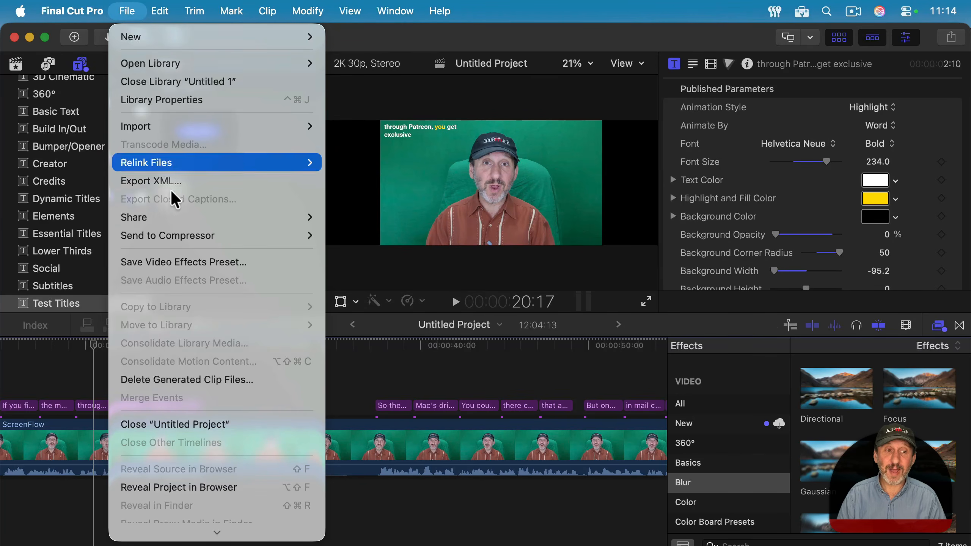
mouse_move(290, 217)
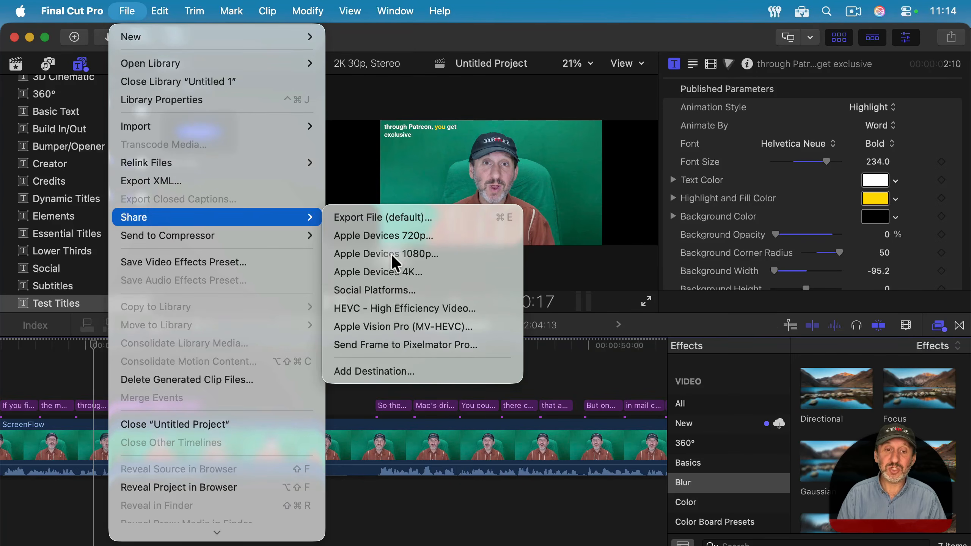
click(428, 373)
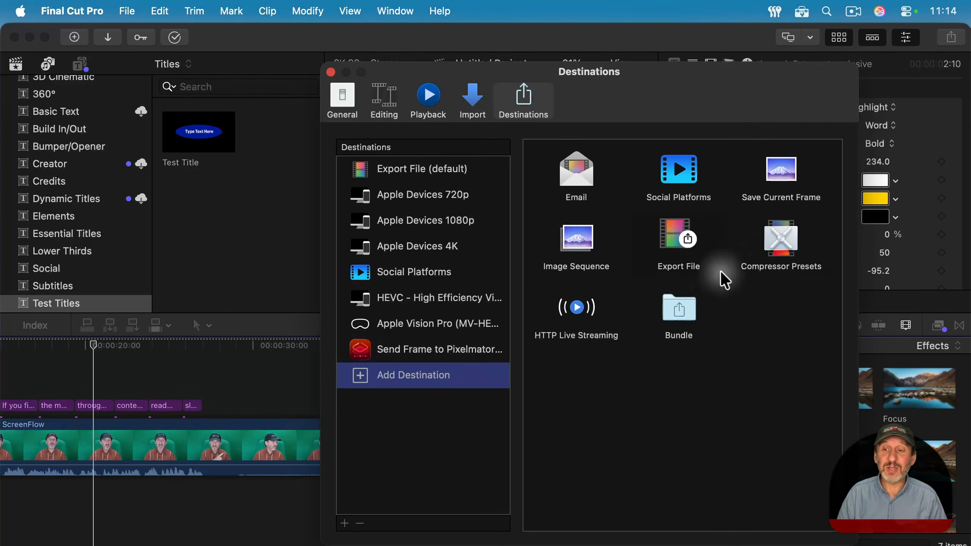
double_click(781, 238)
click(374, 248)
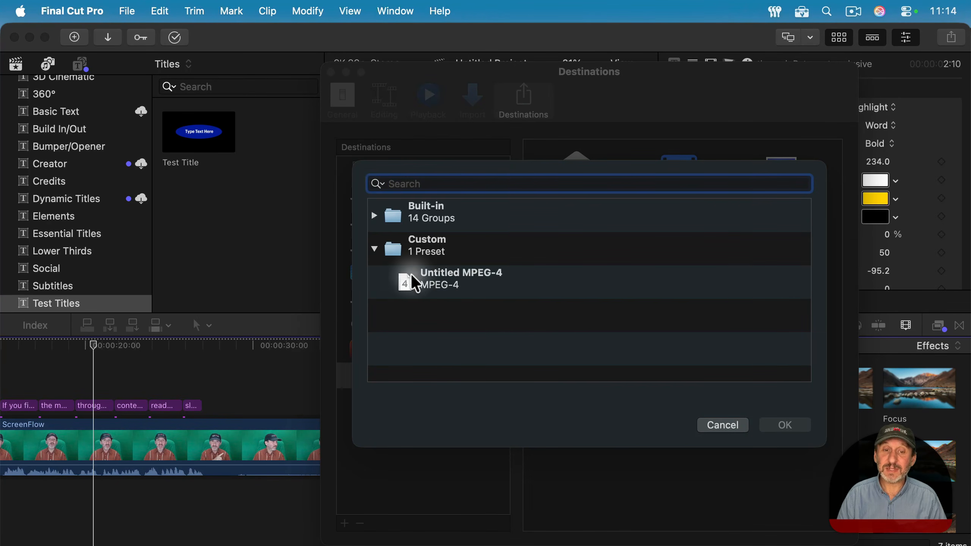
click(454, 278)
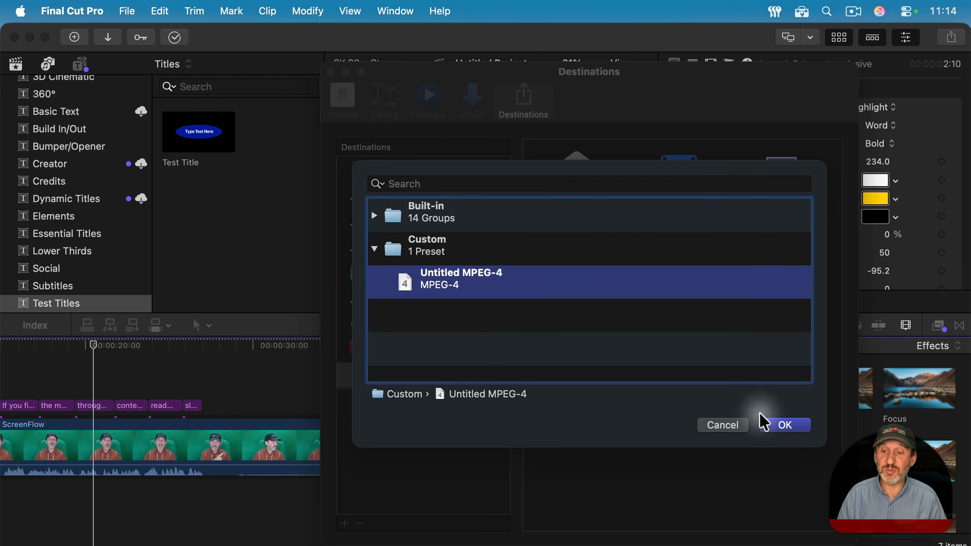
click(786, 425)
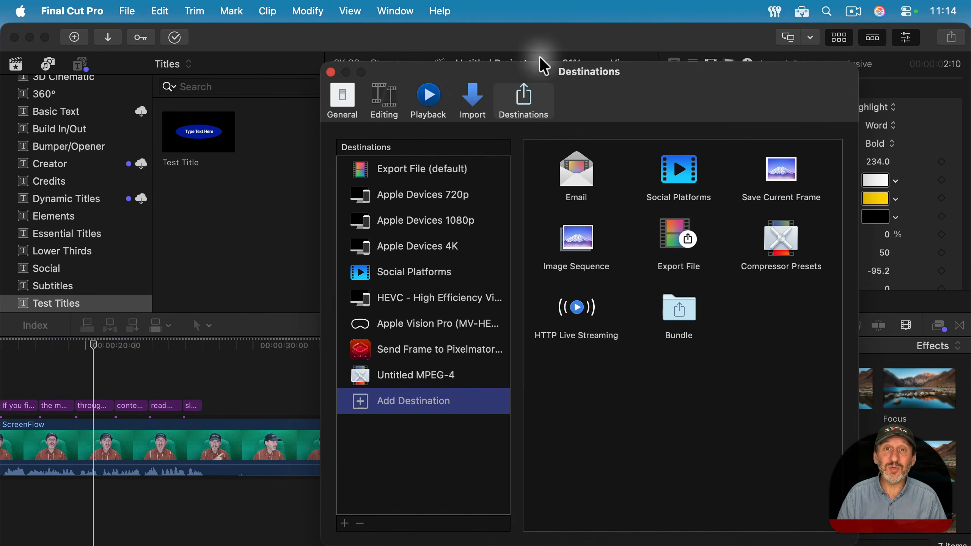
drag(650, 96, 545, 68)
click(320, 351)
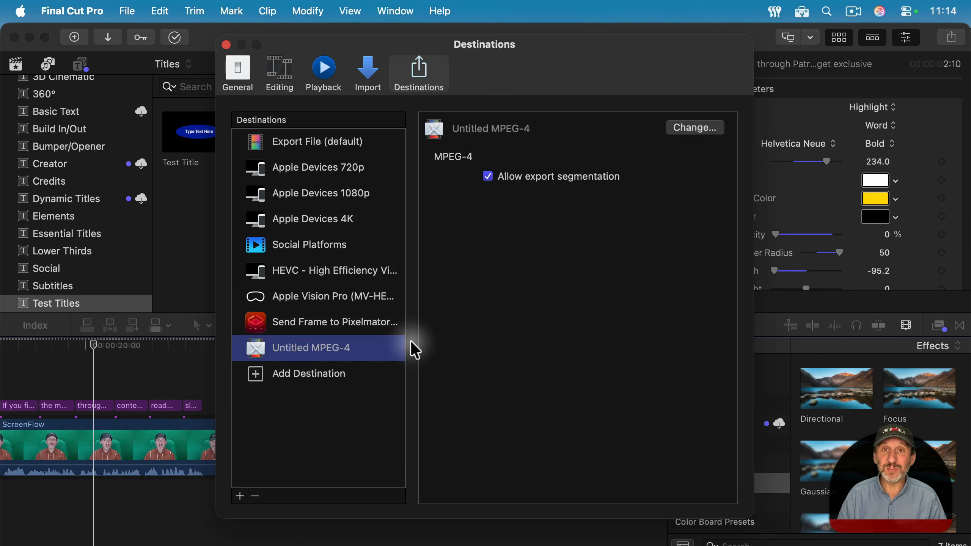